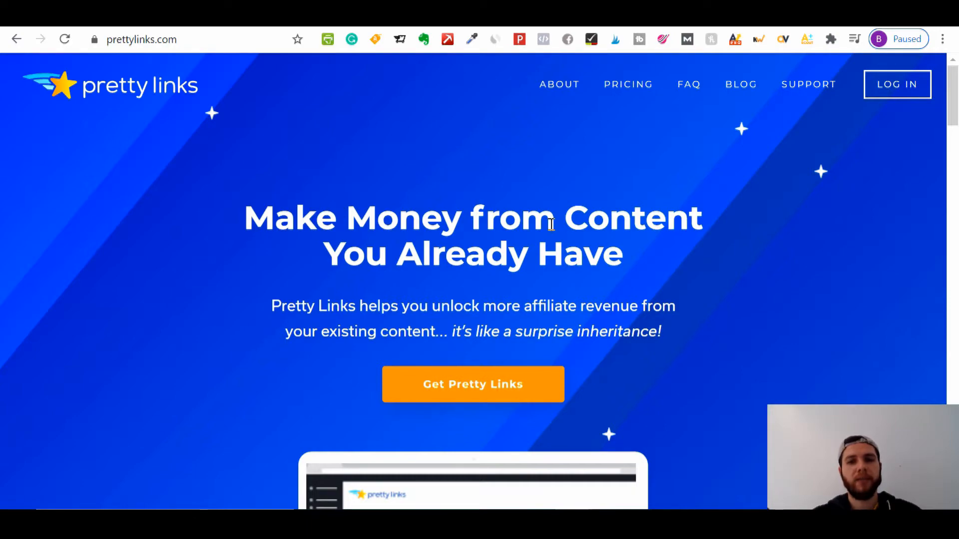
Step: Look through the Pretty Links homepage's sections on monetizing content and shareable affiliate links
drag(953, 114, 955, 222)
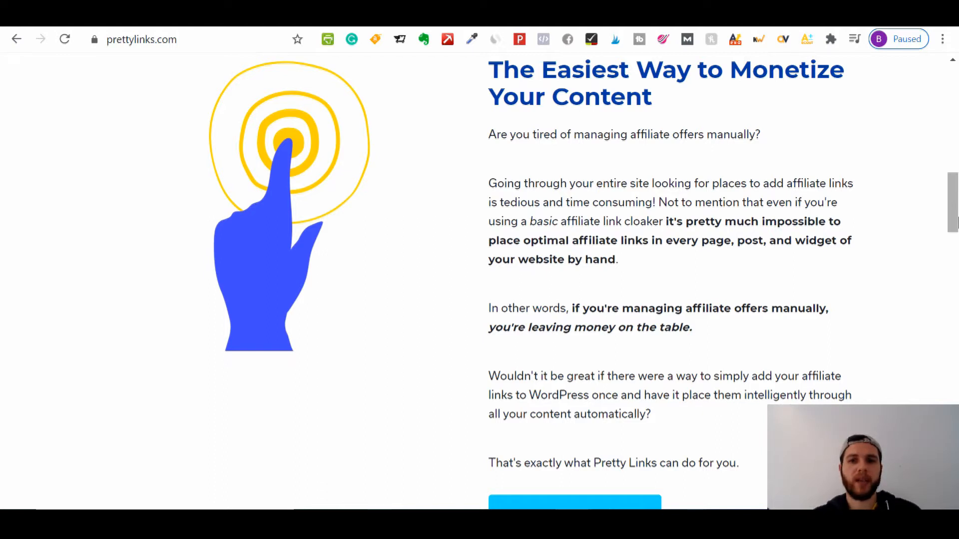
drag(953, 223, 956, 414)
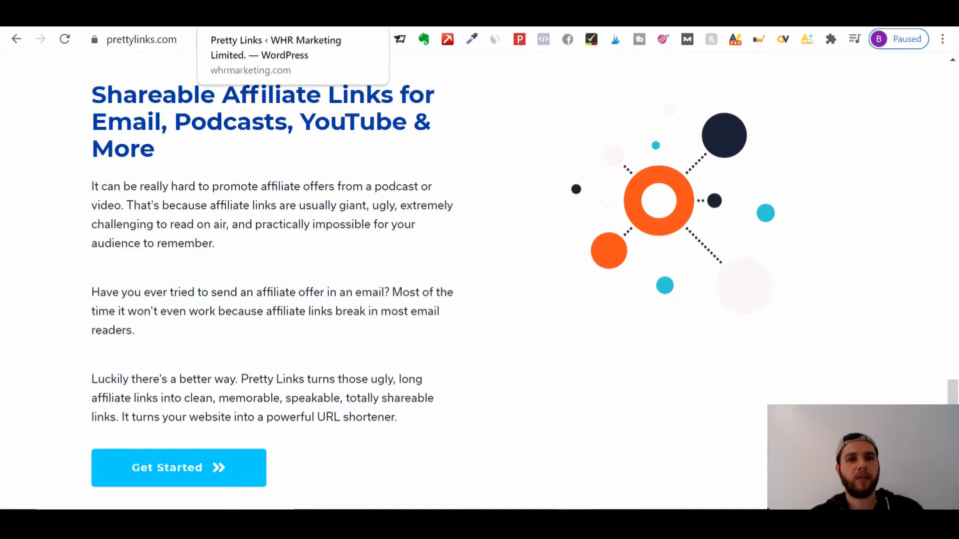
Step: Switch to the site's WordPress admin and review the list of existing pretty links
click(258, 14)
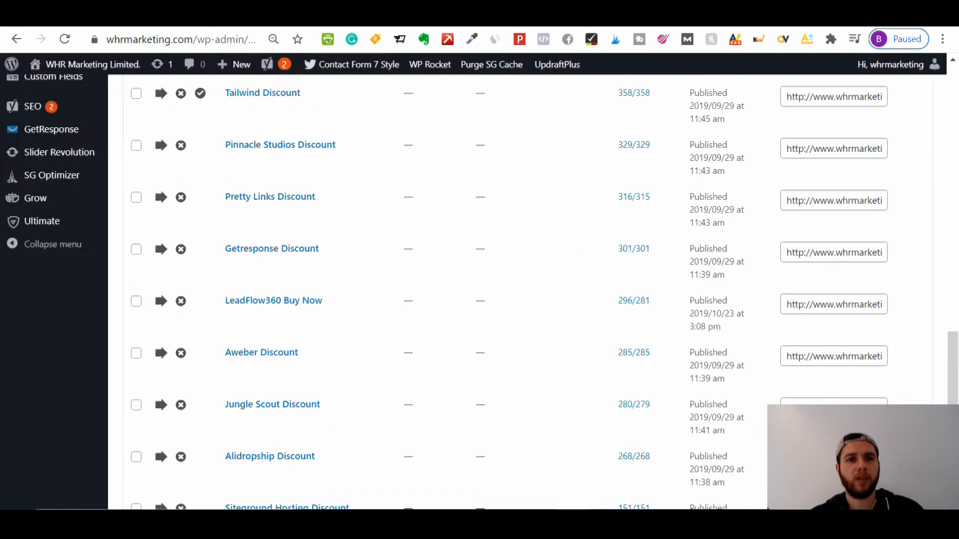
scroll(953, 175, up, 5)
scroll(953, 175, up, 10)
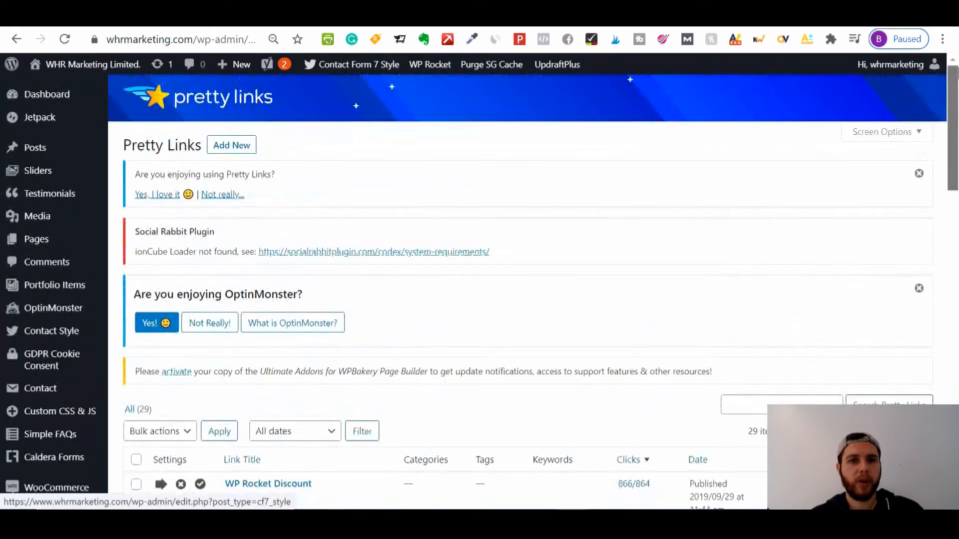
drag(957, 175, 958, 202)
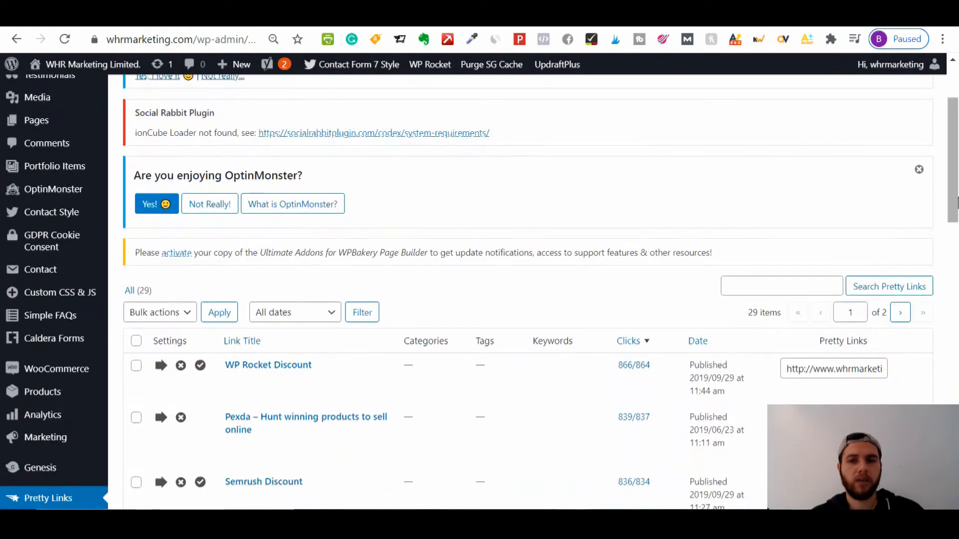
drag(957, 202, 955, 253)
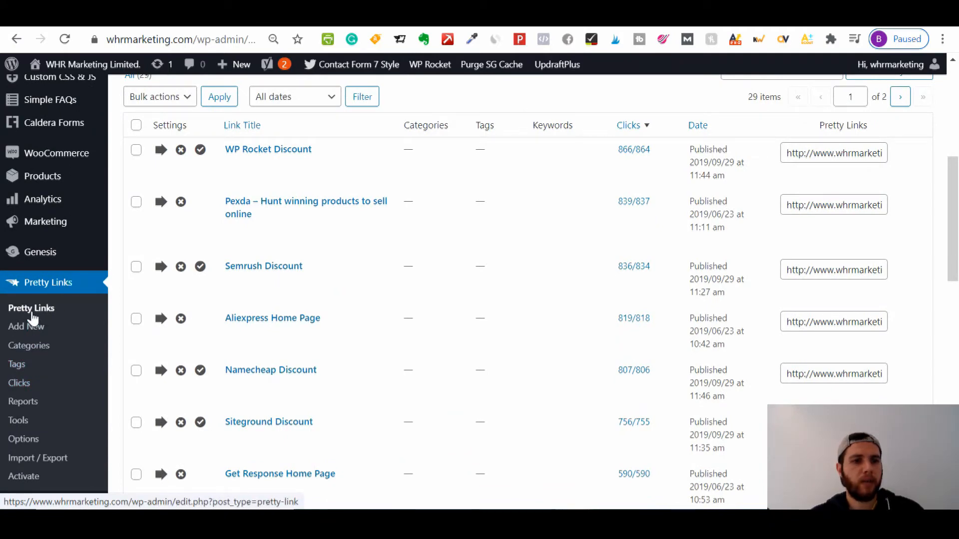
drag(957, 245, 956, 195)
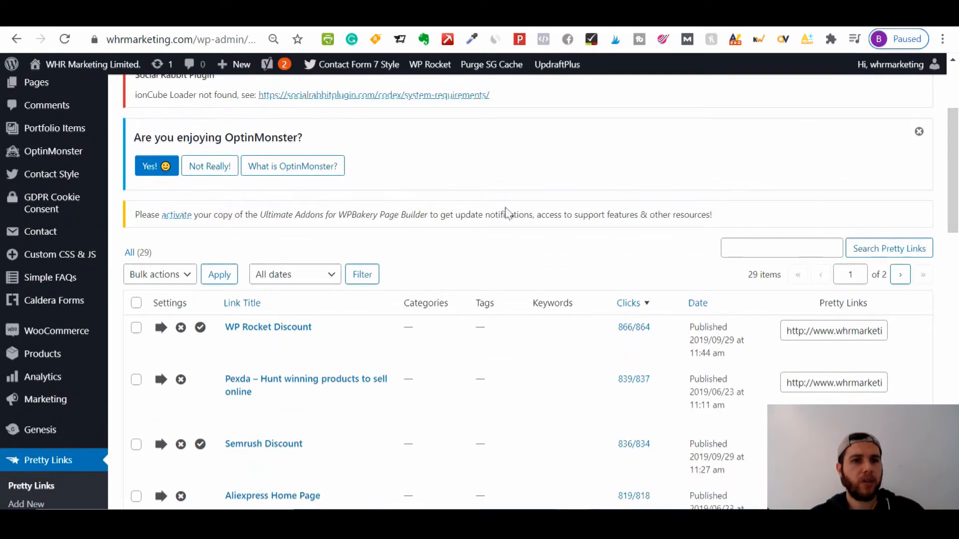
scroll(409, 209, up, 3)
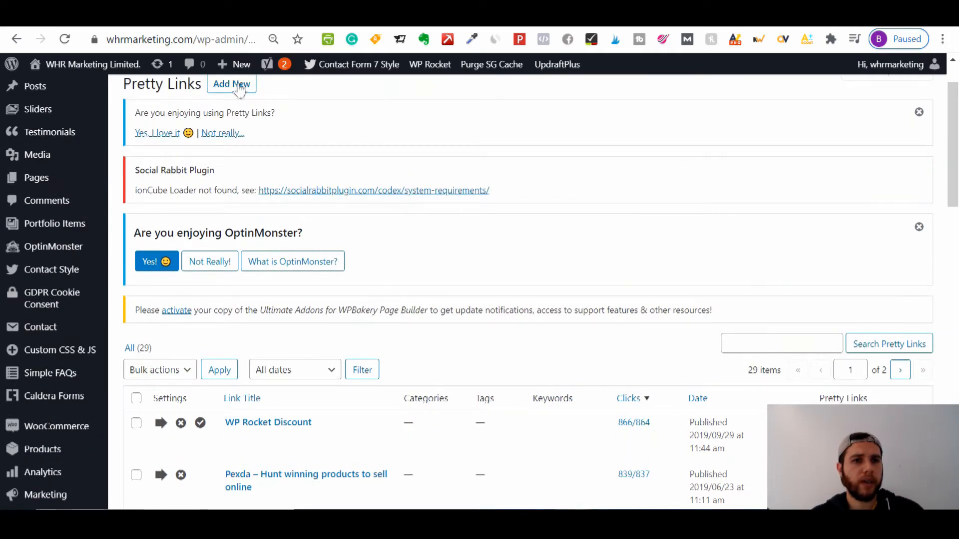
Step: Add a new pretty link titled Football with its redirection set to 301 (Permanent)
click(241, 85)
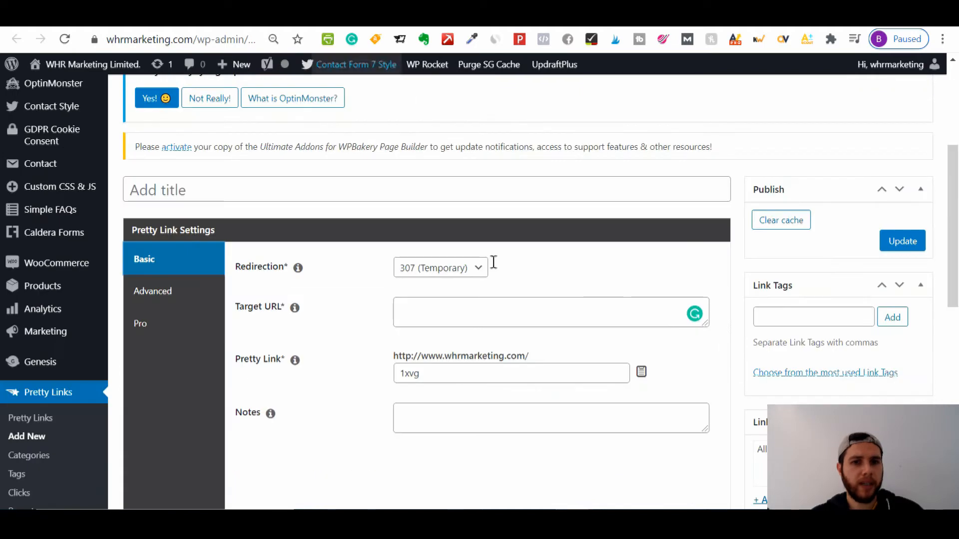
click(349, 197)
text(Football)
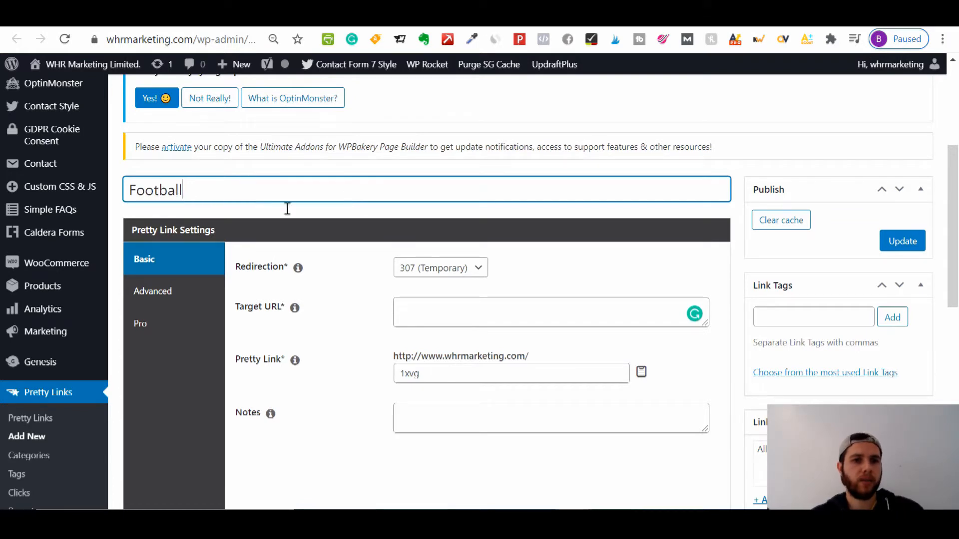
click(464, 274)
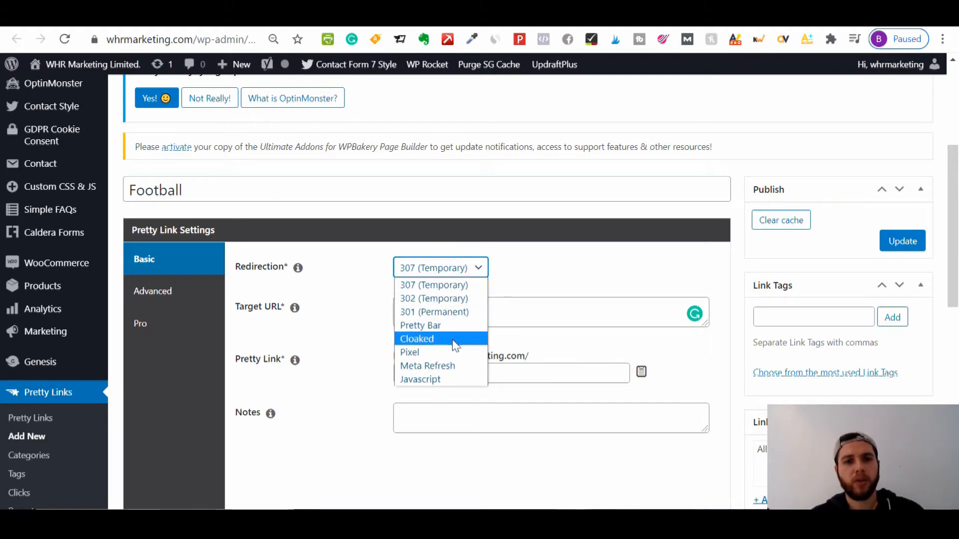
click(464, 313)
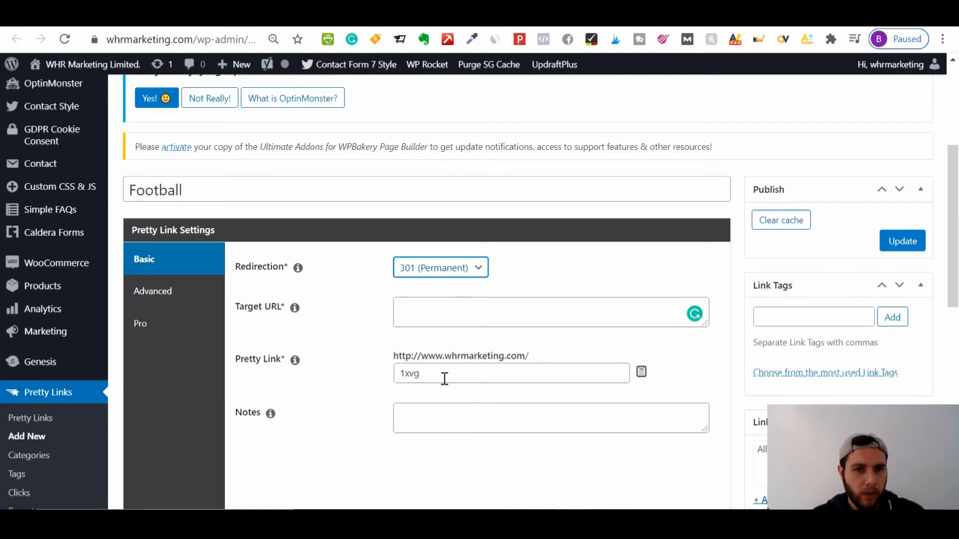
Step: Enter football.co.uk/2ef57q278e2eh2q7ehe2qrqnqd as the Football link's target URL
click(481, 306)
text(football.co)
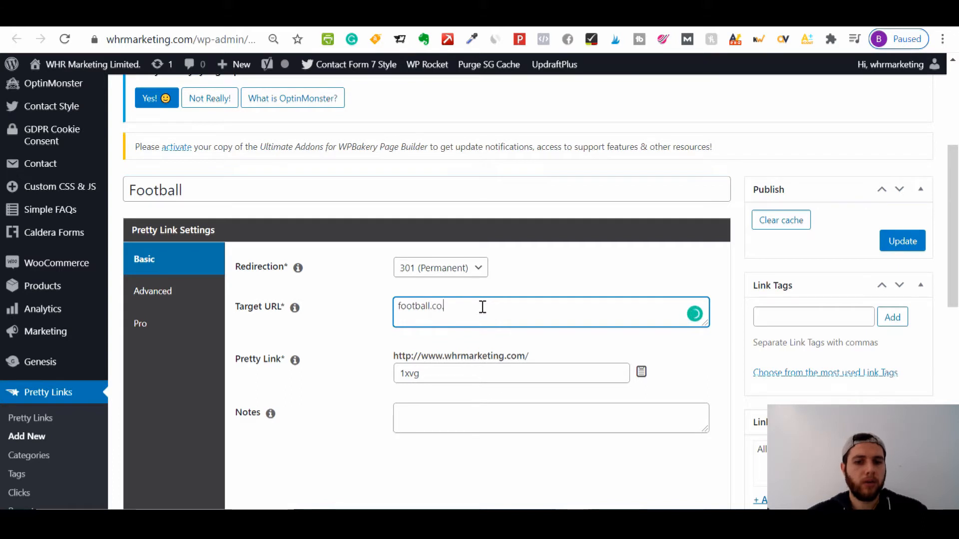
text(.uk/2ef)
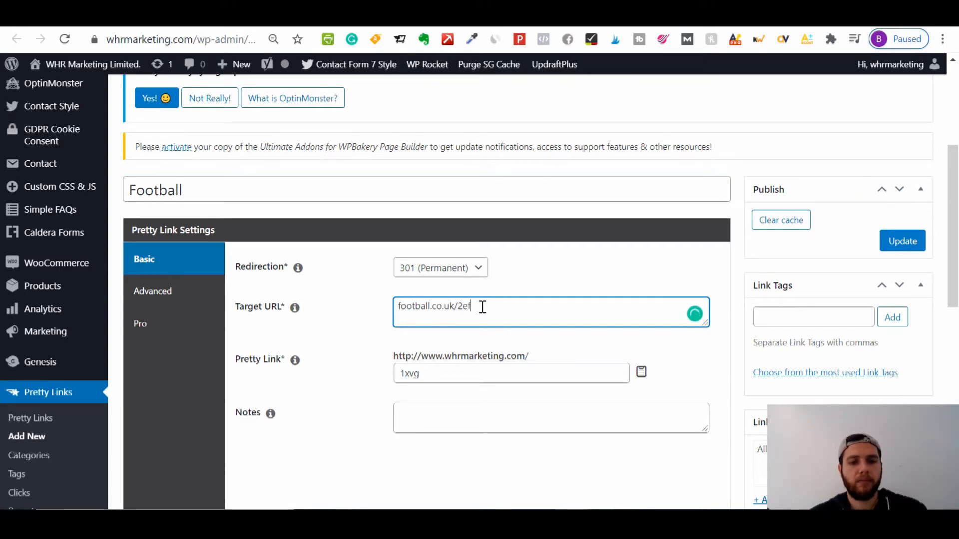
text(57h278e2eh2q7ehe2qrqnqd)
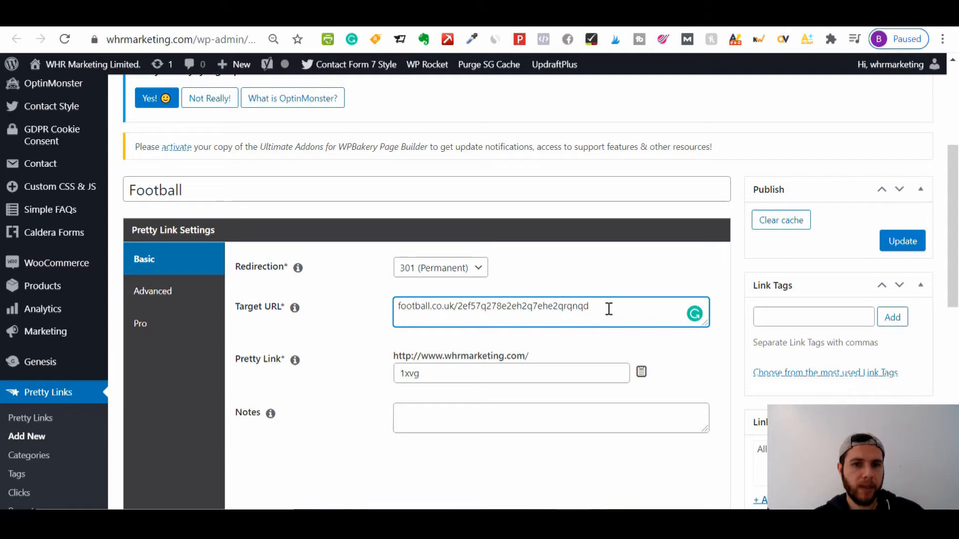
drag(608, 308, 364, 306)
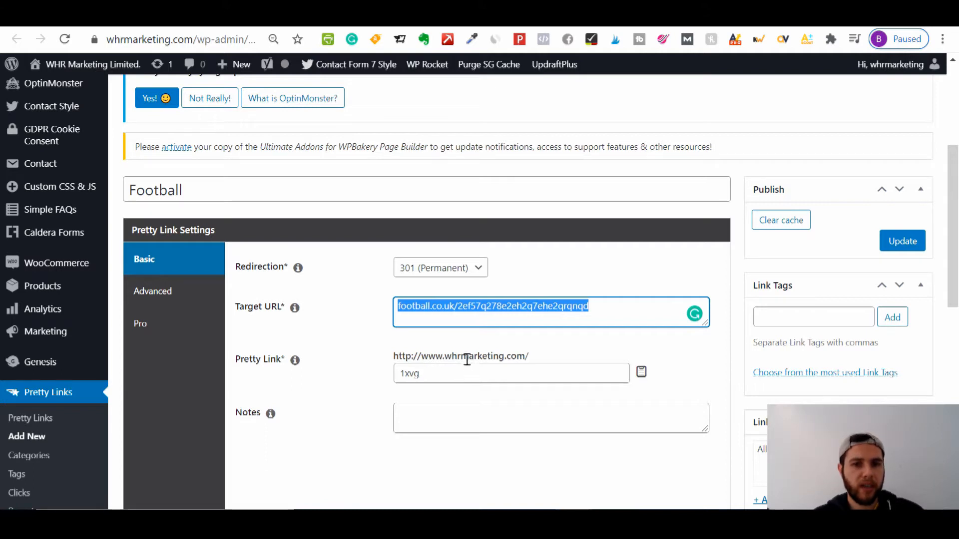
Step: Replace the generated pretty link slug with football-discount
drag(442, 373, 379, 382)
text(foot)
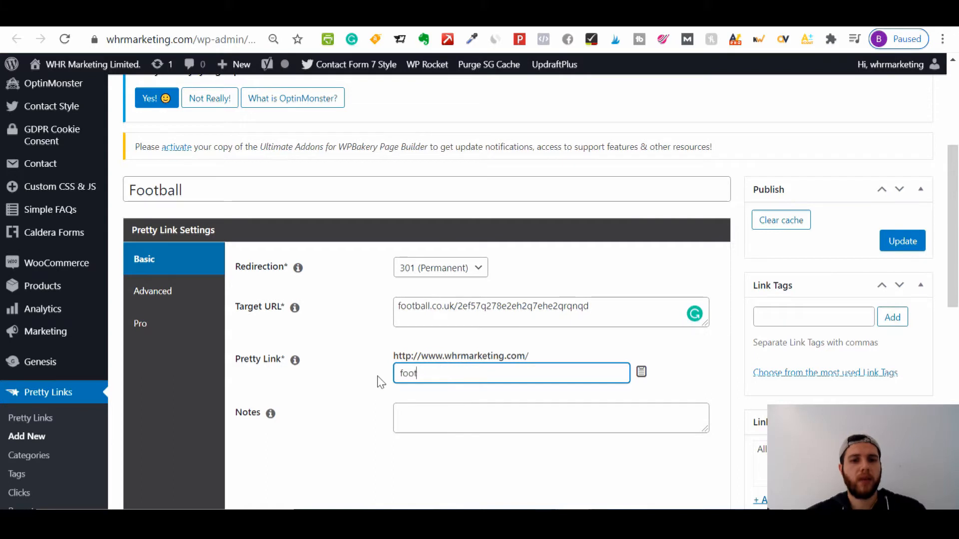
text(ball-discount)
click(516, 469)
scroll(516, 468, down, 1)
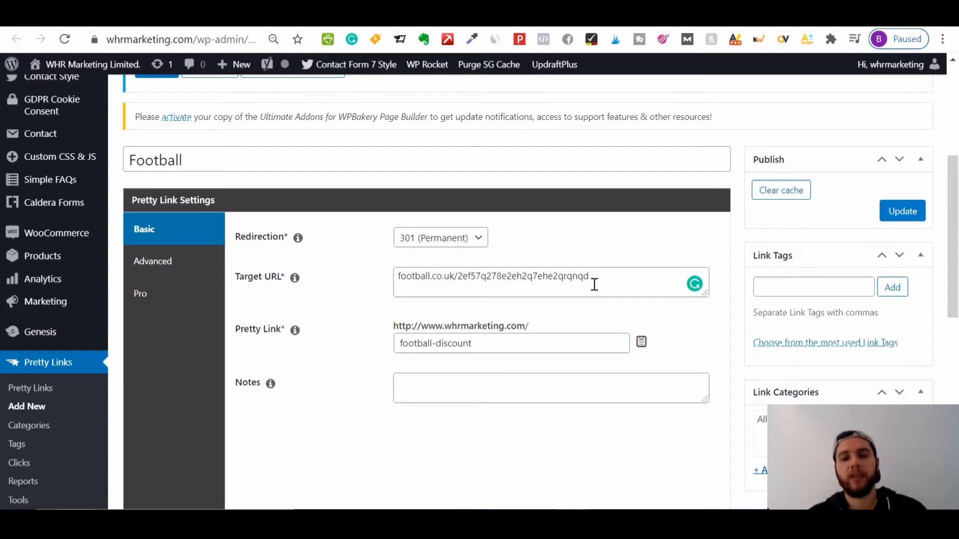
Step: Enable the Sponsored option in the link's advanced settings and read the help for Sponsored and Tracking
mouse_move(957, 260)
mouse_down()
mouse_move(957, 268)
mouse_move(957, 255)
mouse_up()
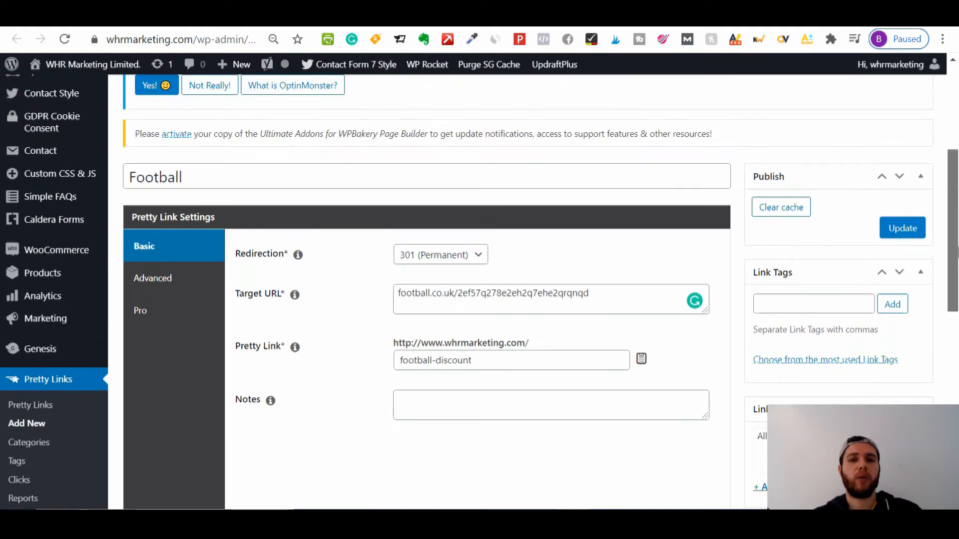
drag(956, 287, 956, 293)
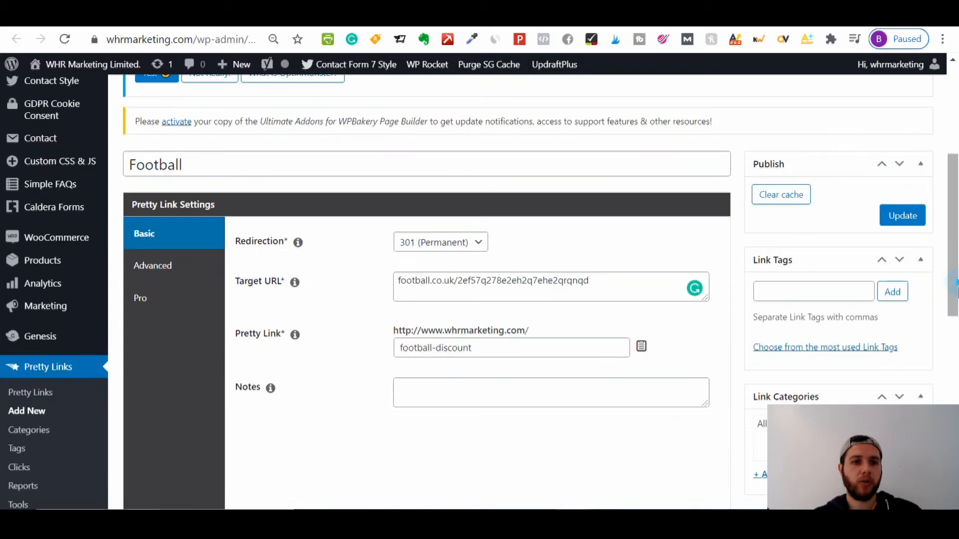
click(201, 273)
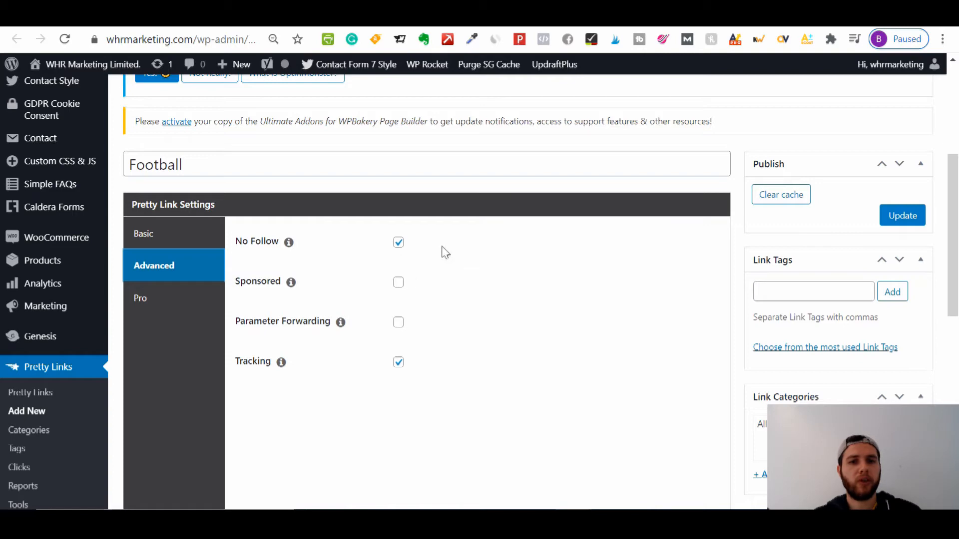
drag(957, 298, 956, 315)
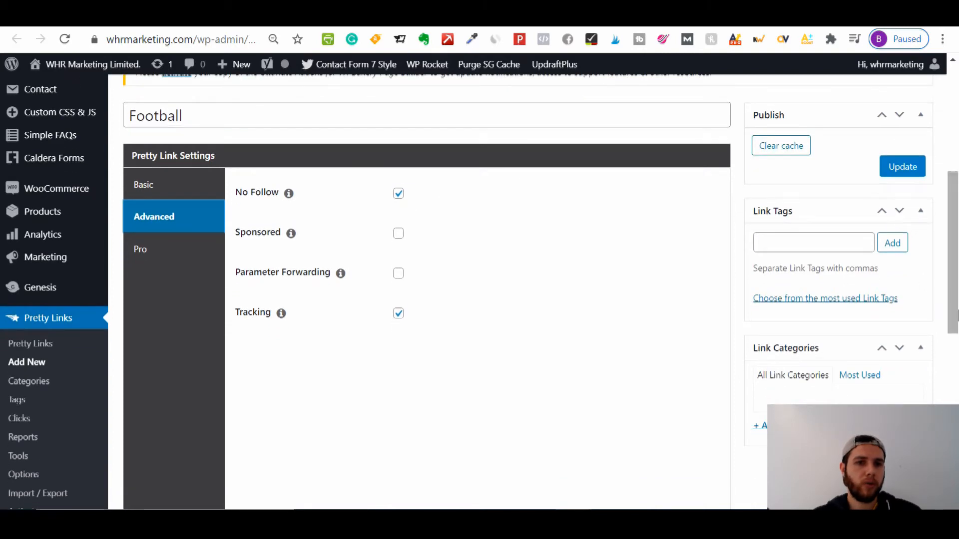
click(291, 233)
click(497, 281)
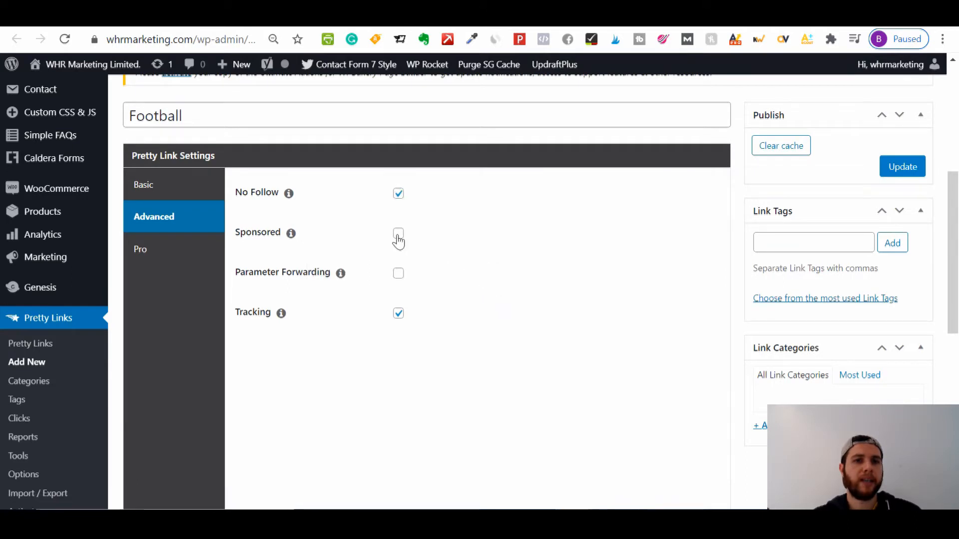
click(398, 235)
click(291, 234)
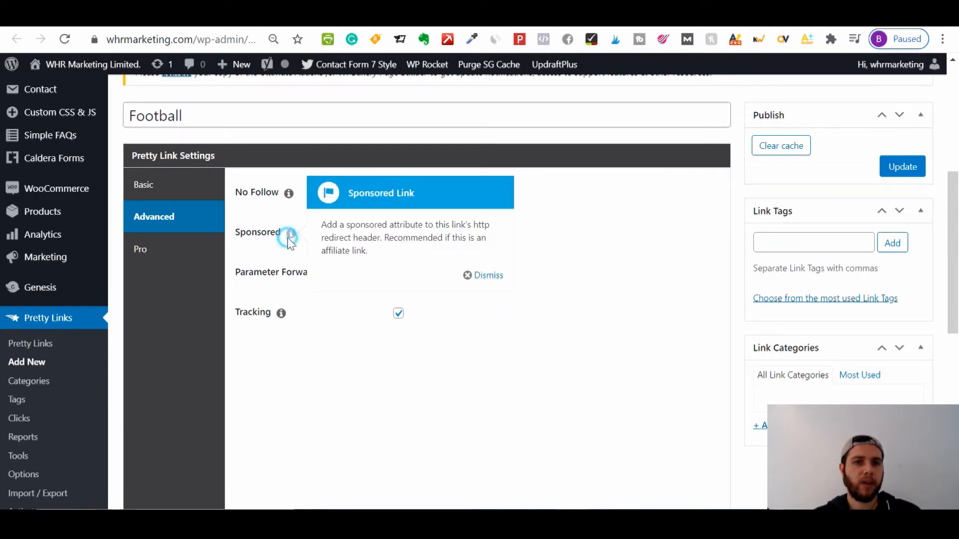
click(483, 276)
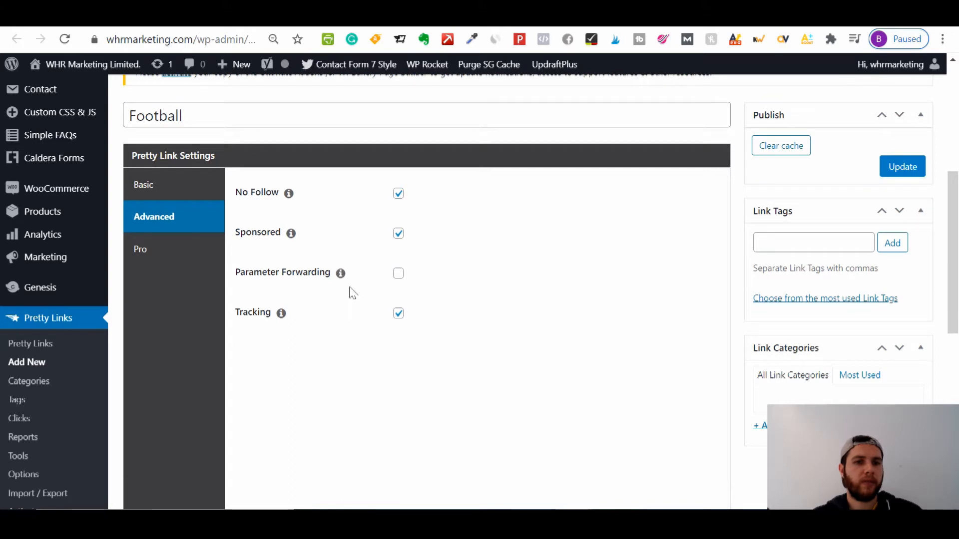
click(281, 313)
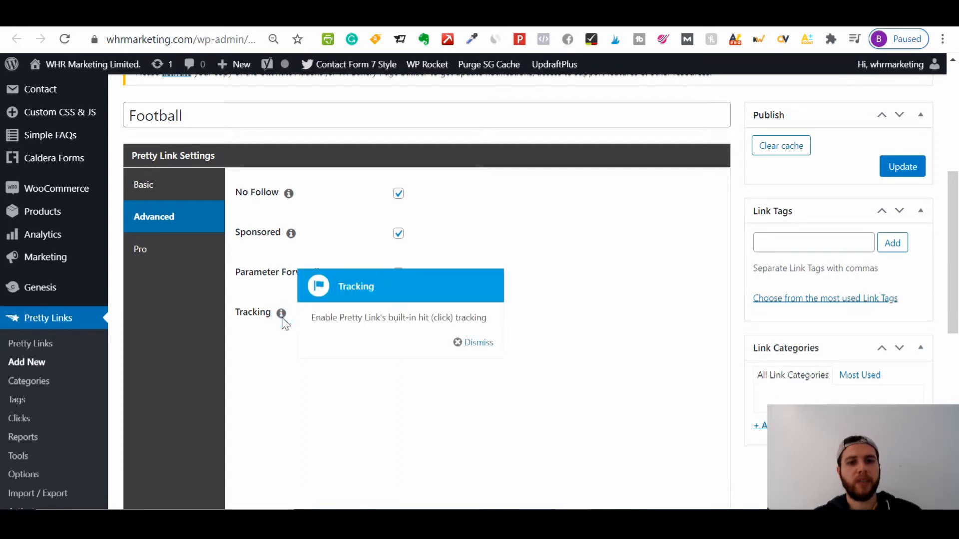
click(473, 344)
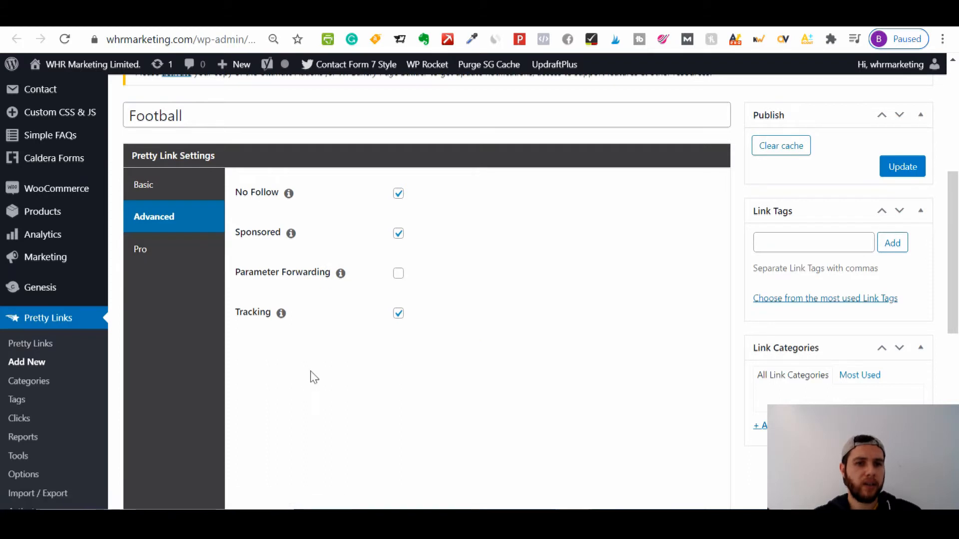
Step: Preview the link's expiry options in the Pro settings and read the Keywords help
click(157, 258)
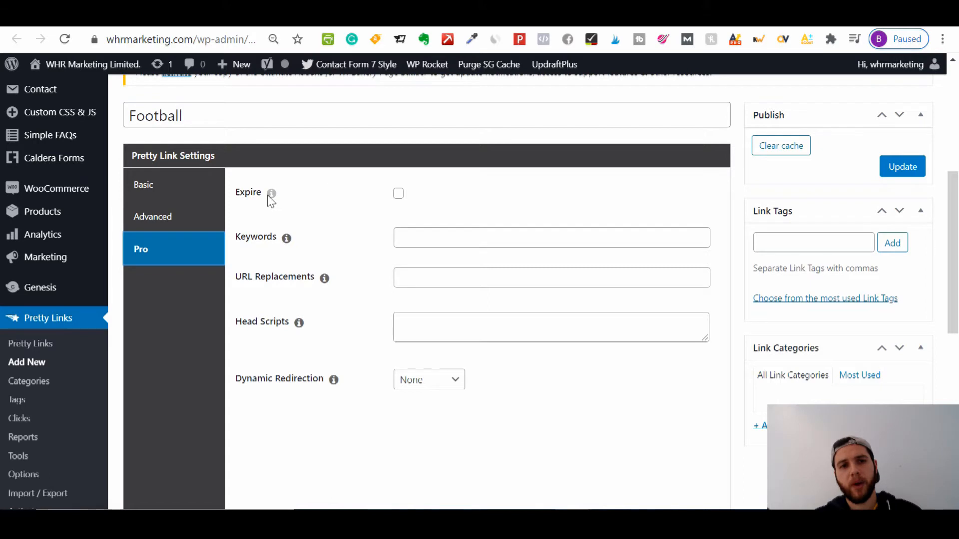
click(398, 194)
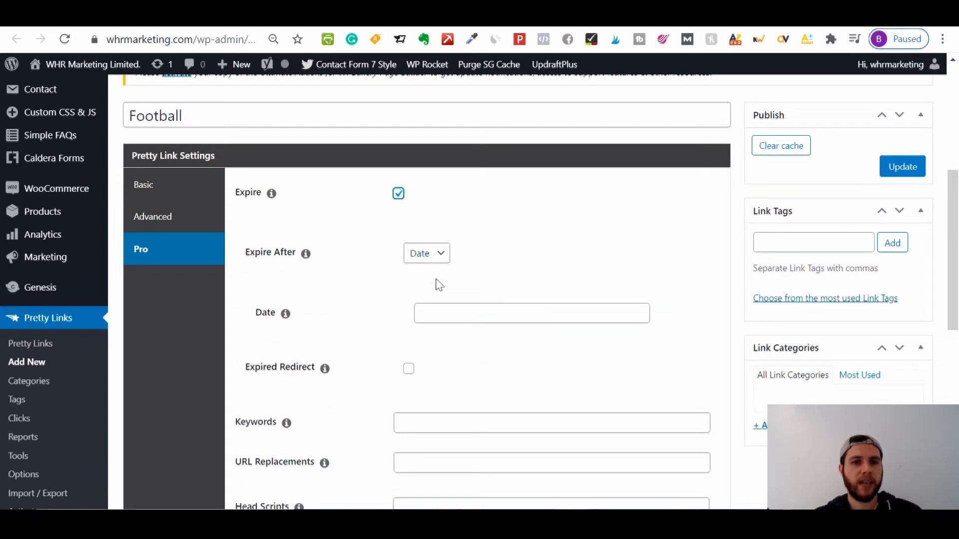
click(398, 196)
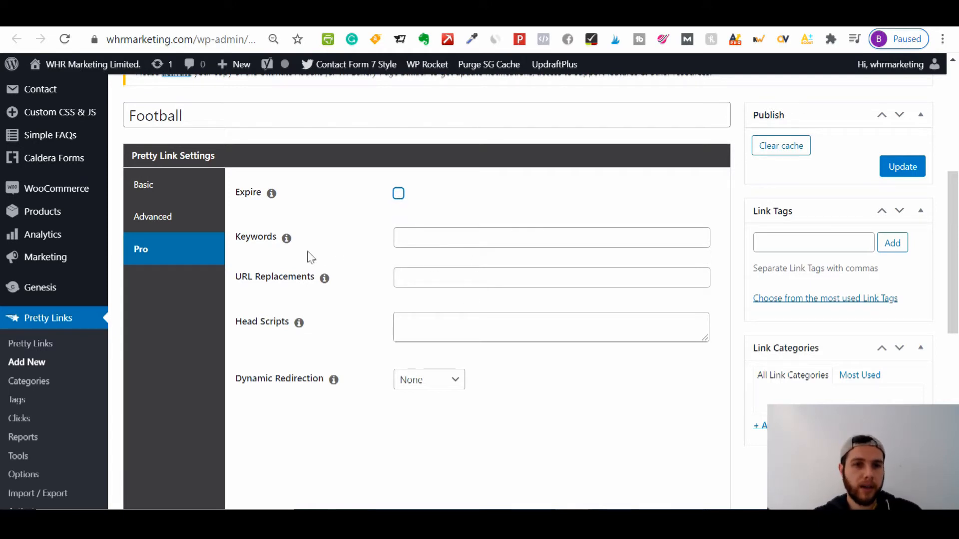
click(289, 241)
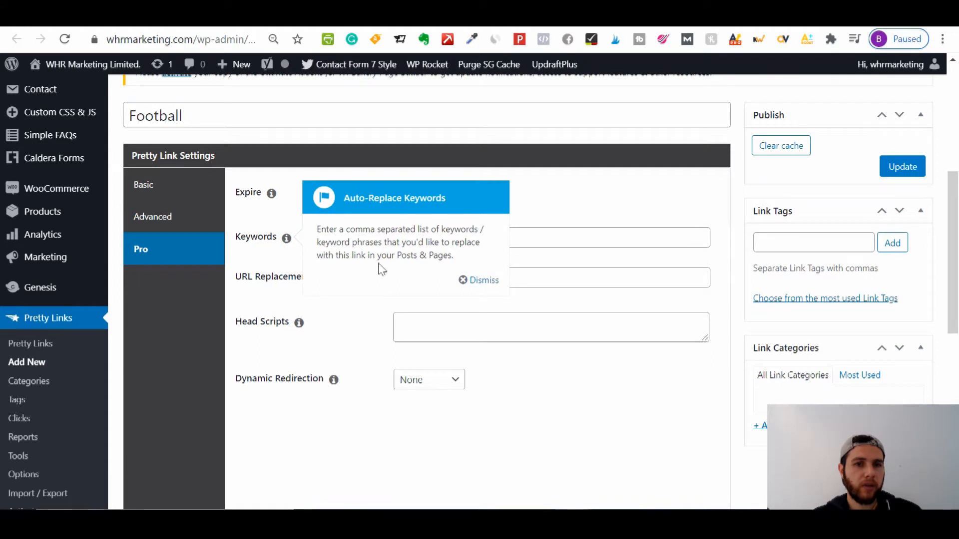
click(477, 281)
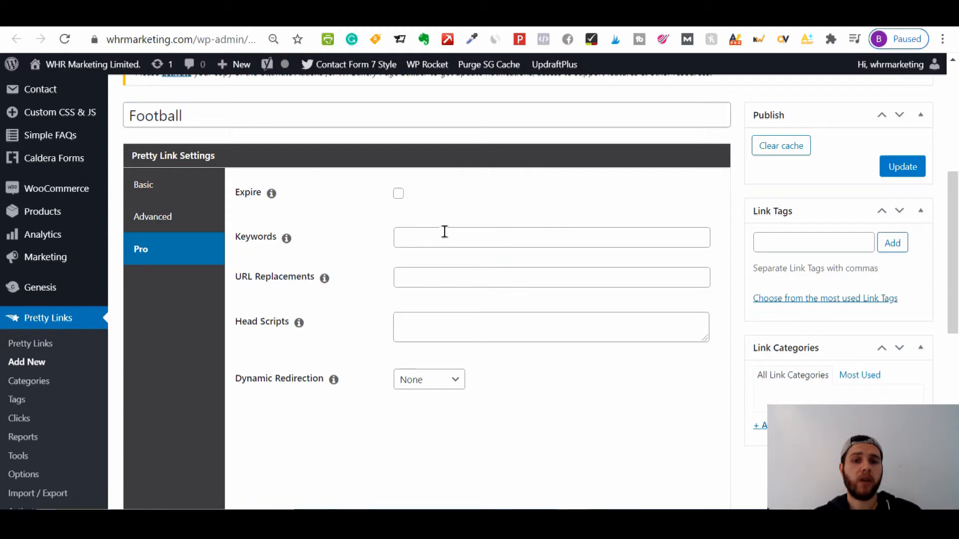
Step: Enter football as the link's auto-replace keyword and reread the Keywords help
click(436, 235)
text(football)
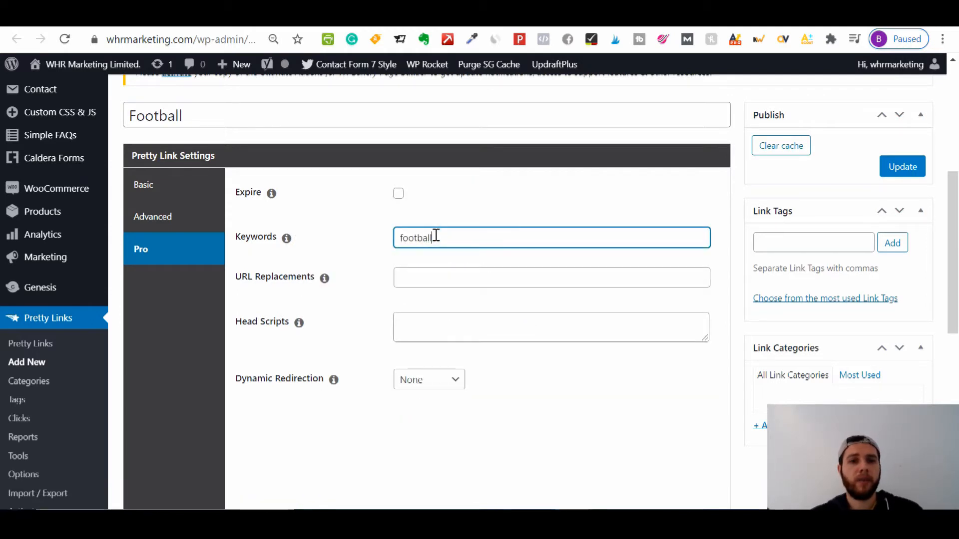
click(286, 238)
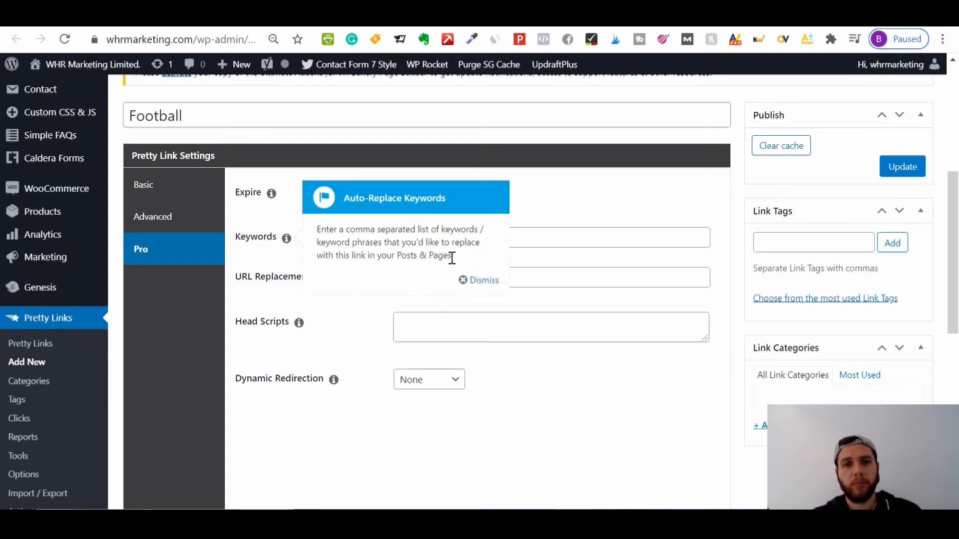
click(480, 279)
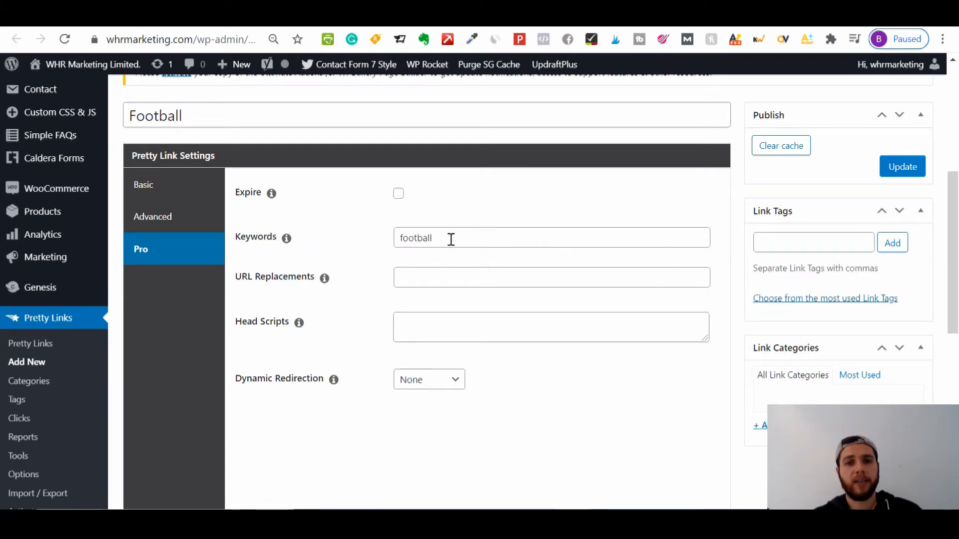
Step: Recheck the link's Basic and Advanced settings, and add football boots as a second, comma-separated auto-replace keyword in the Pro settings
click(186, 191)
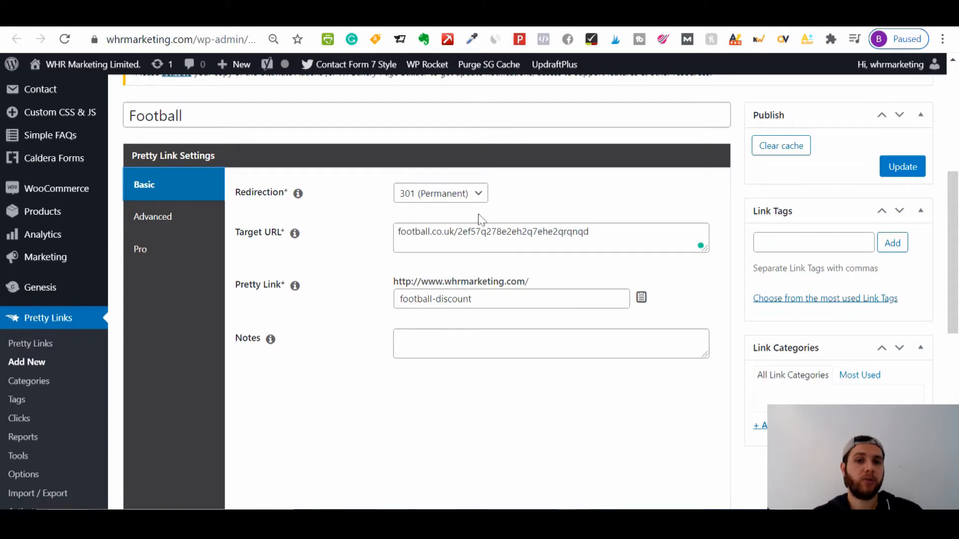
click(189, 223)
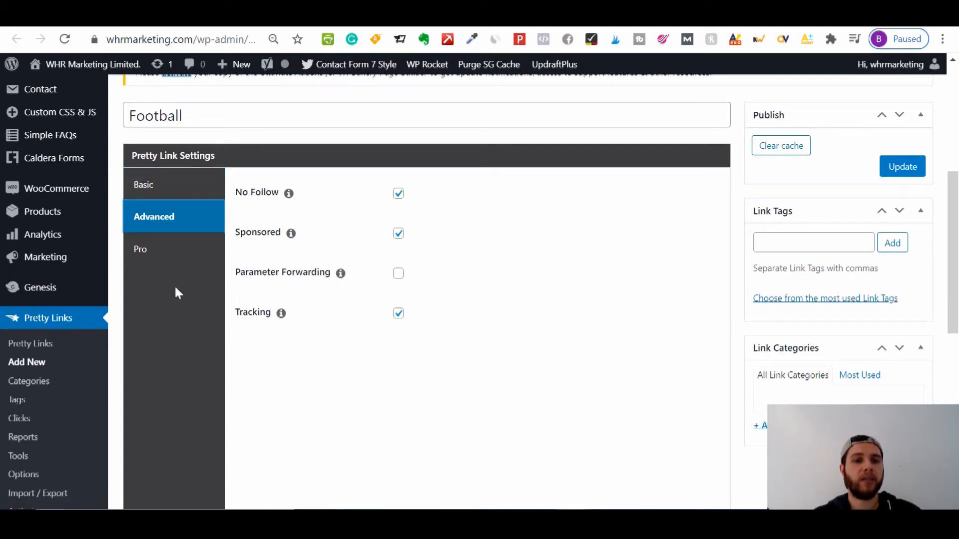
click(168, 239)
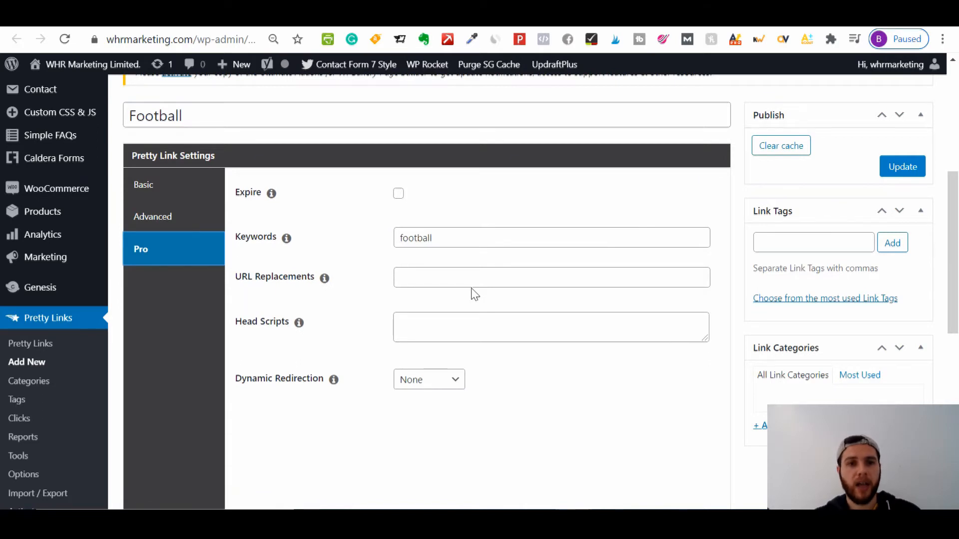
click(456, 244)
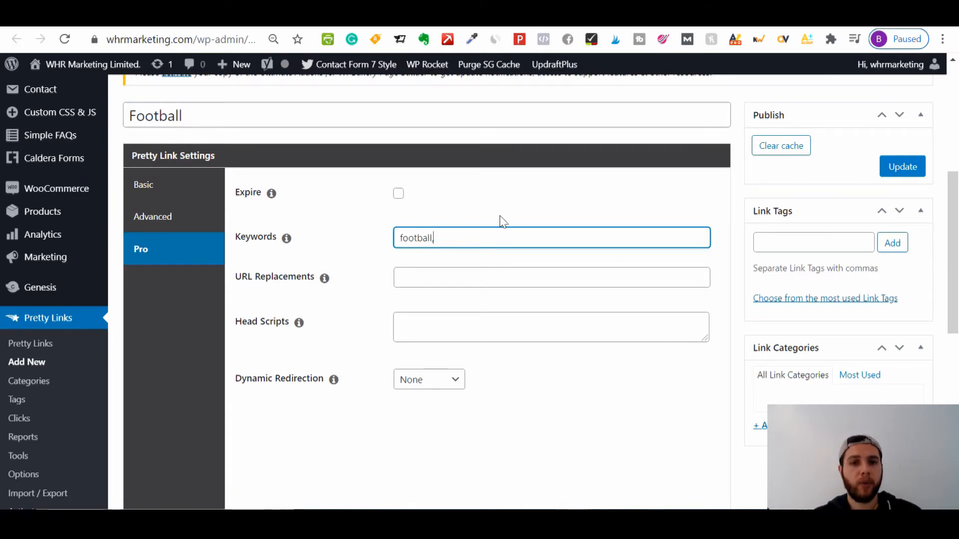
text(, football boots)
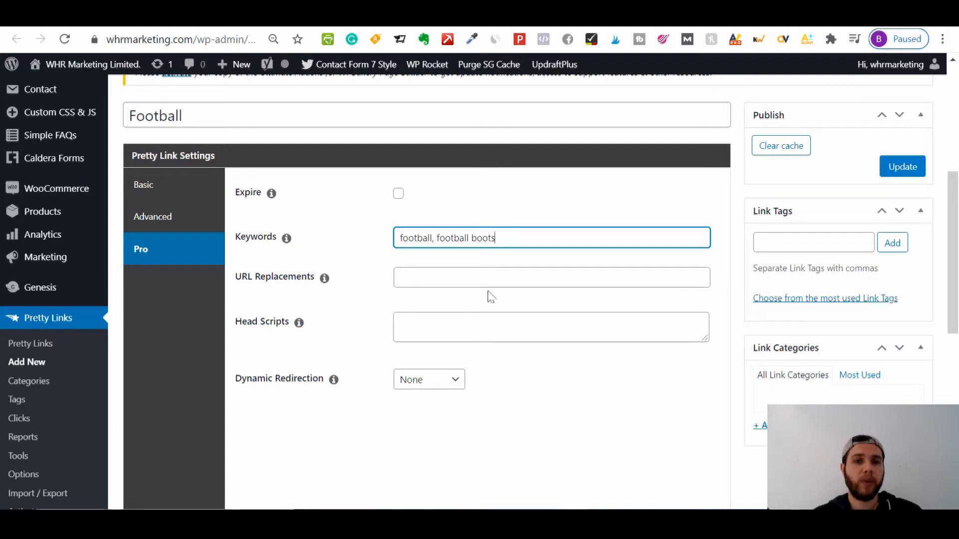
Step: Read the help for the link's URL Replacements setting and dismiss it, leaving the field empty
click(456, 282)
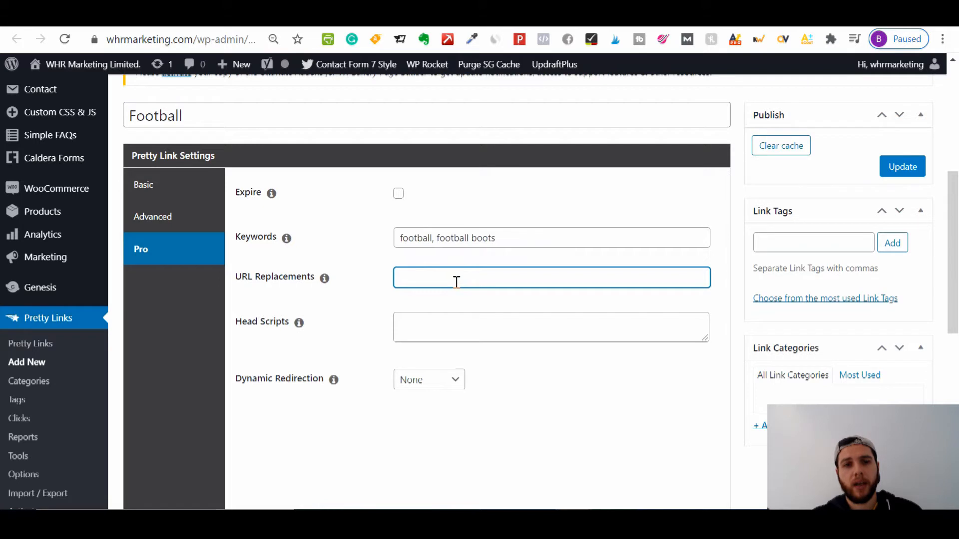
click(324, 278)
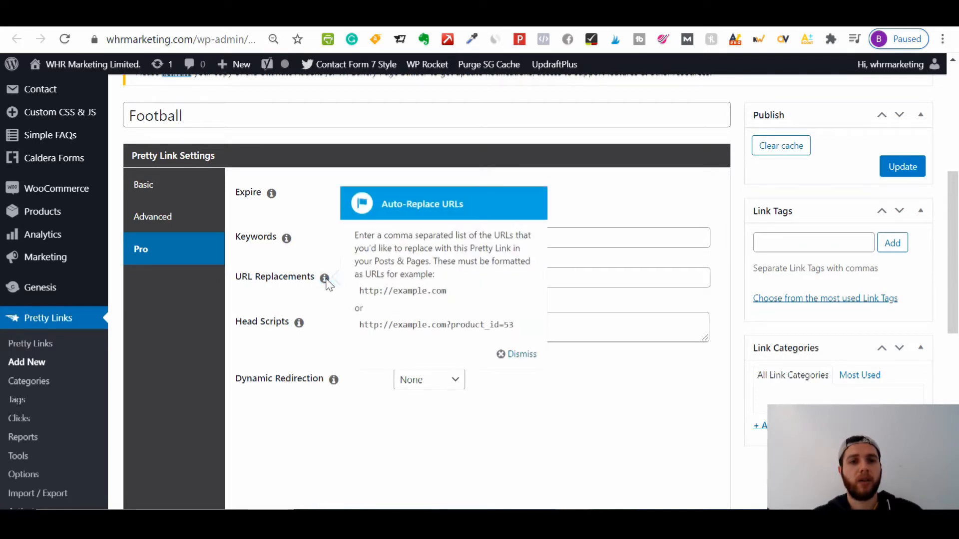
click(590, 270)
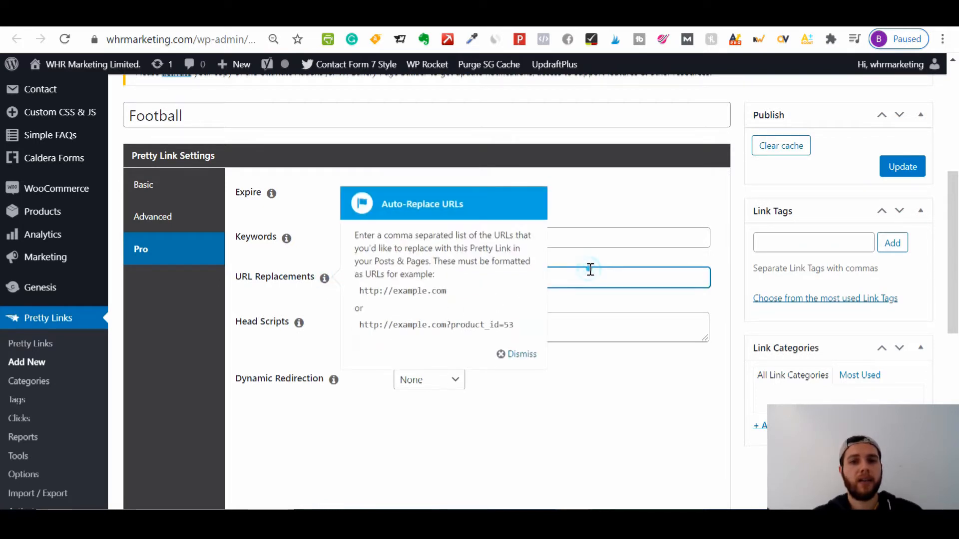
click(509, 355)
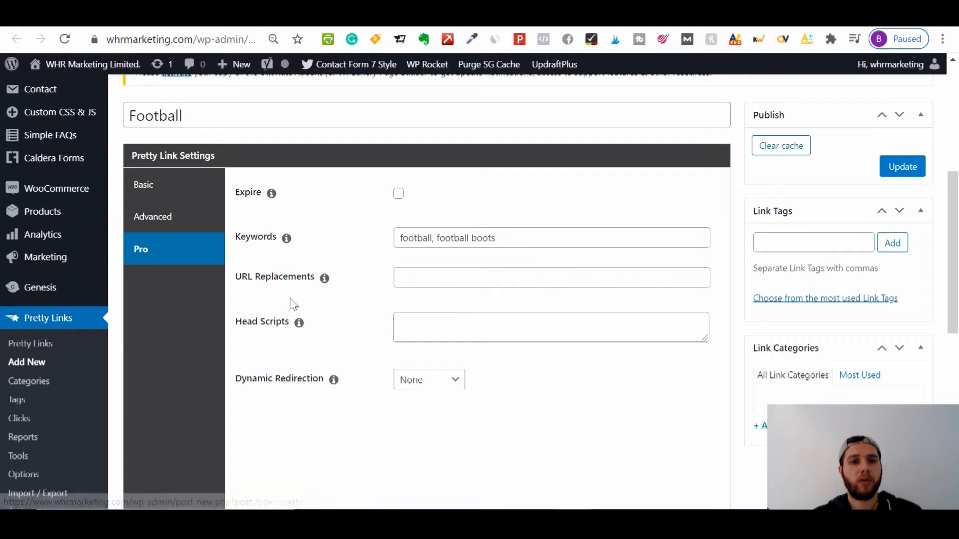
Step: Review the link's Basic and Advanced settings again and read the Head Scripts help in the Pro settings
click(162, 175)
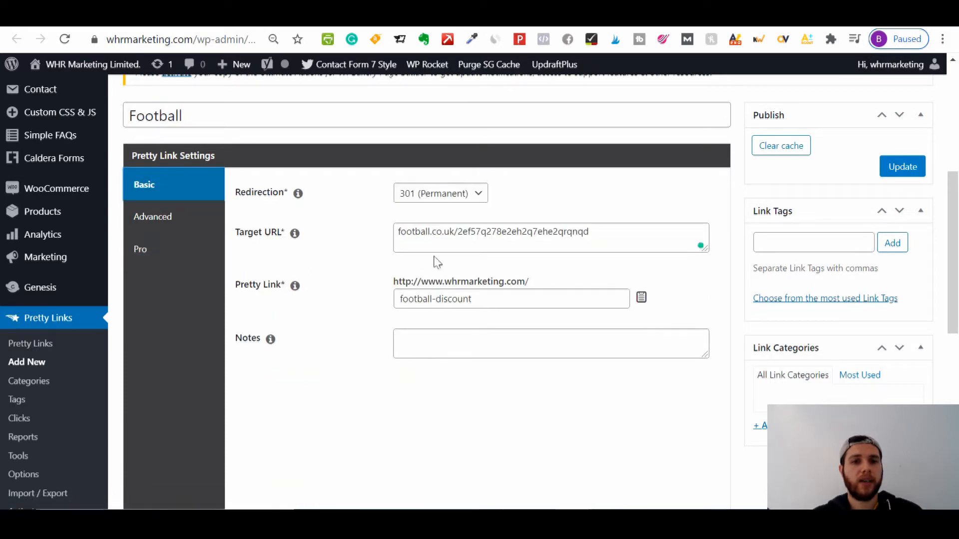
click(160, 218)
click(156, 250)
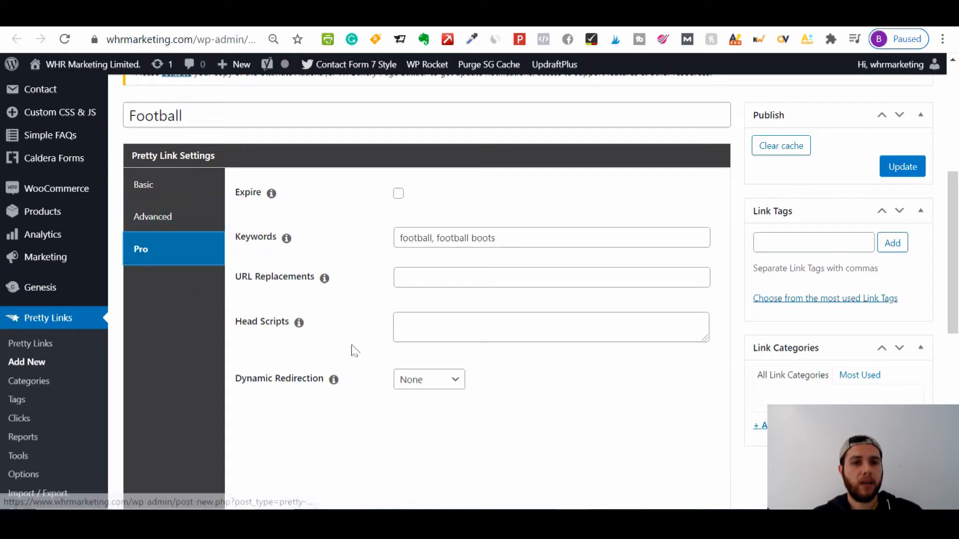
click(298, 322)
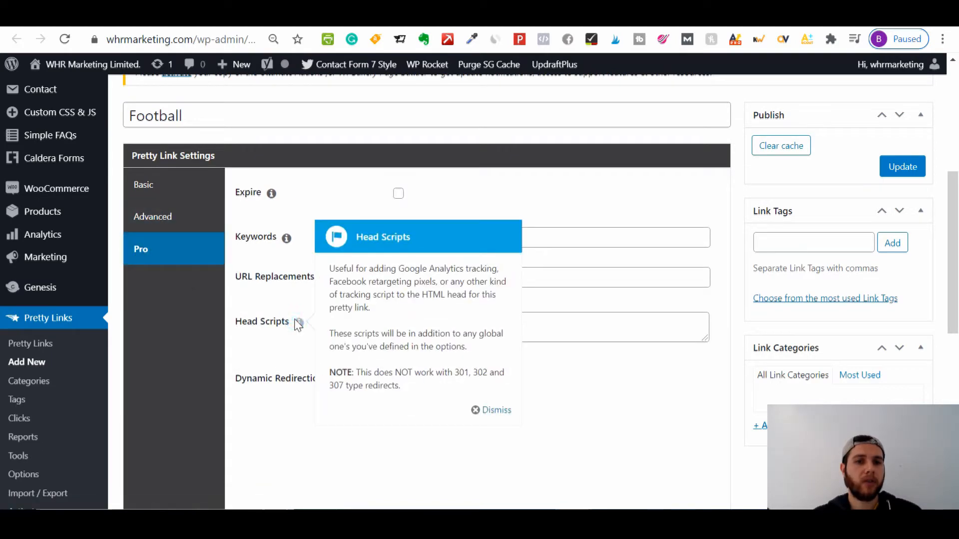
click(487, 410)
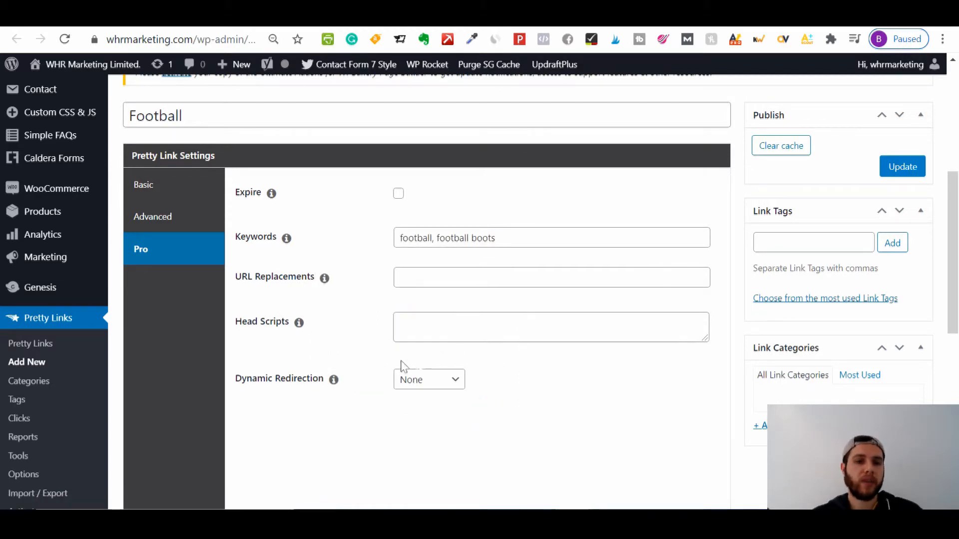
Step: Read the Dynamic Redirection help and preview its options without choosing one, returning to the link's Basic settings
click(333, 379)
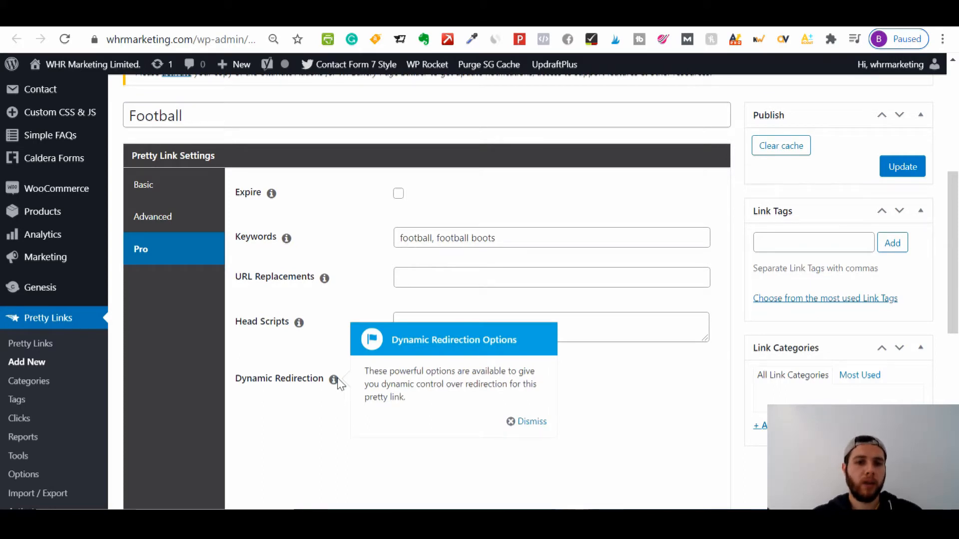
click(532, 421)
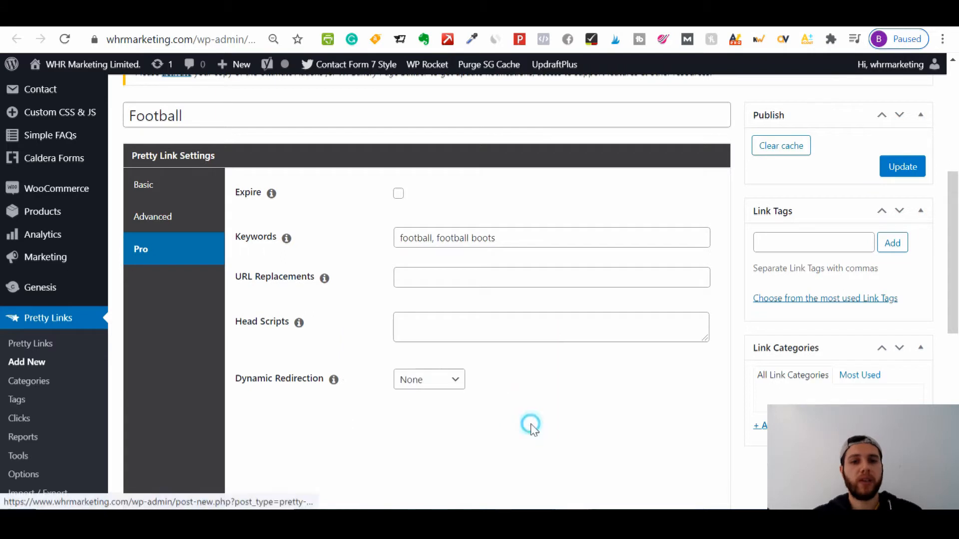
click(449, 385)
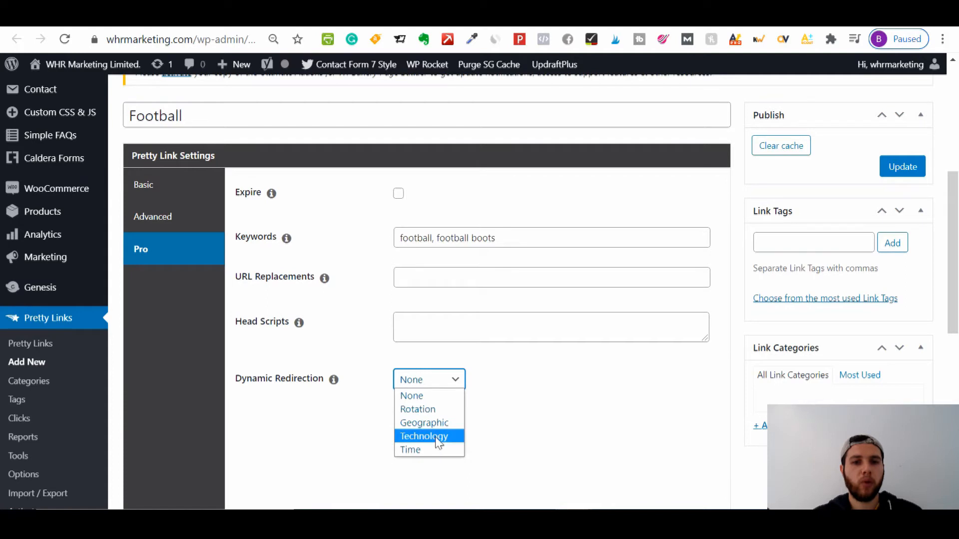
click(490, 385)
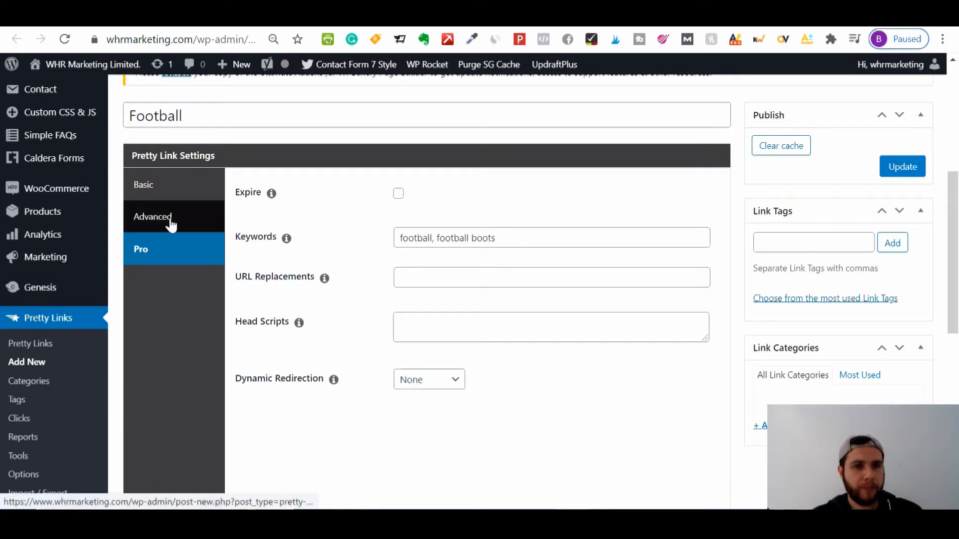
click(172, 191)
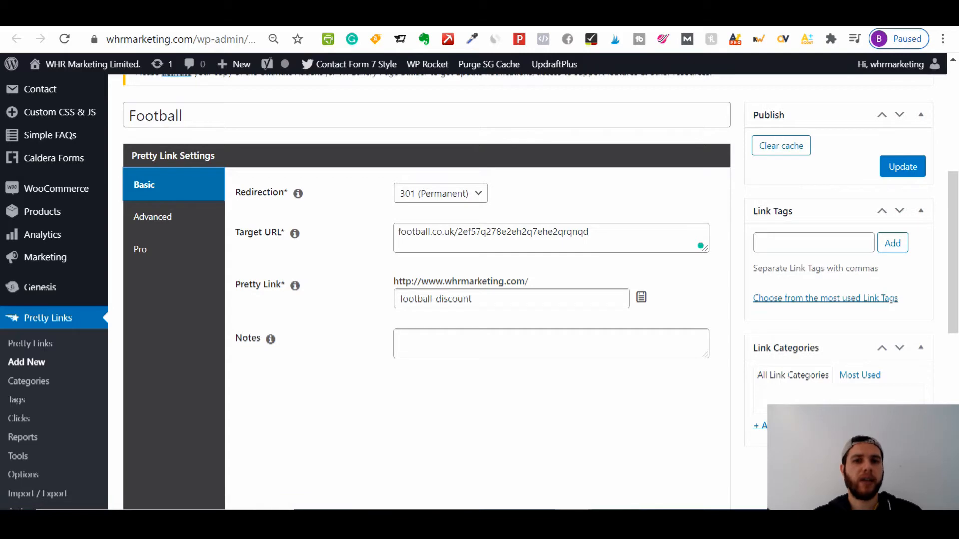
Step: Switch to the list of existing pretty links and examine the click counts of each link
drag(957, 272, 957, 229)
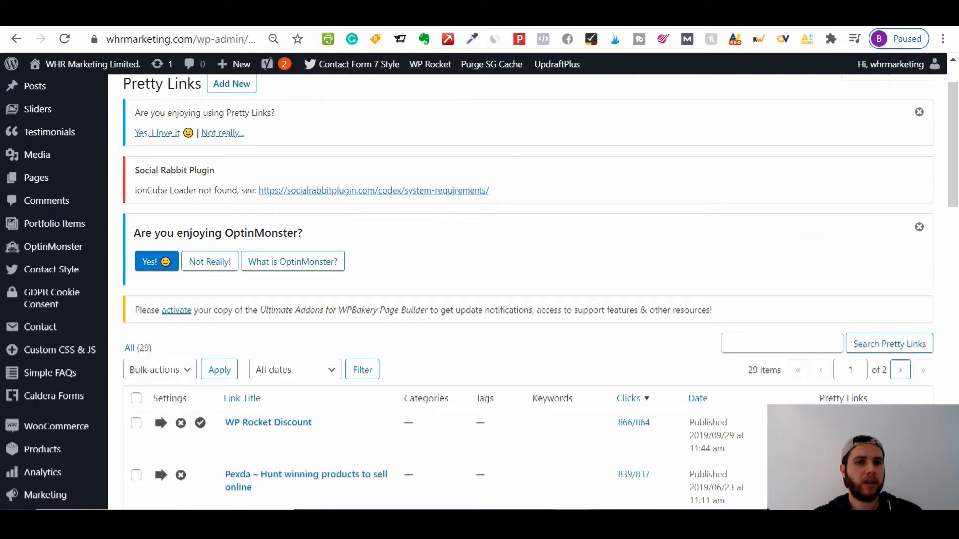
drag(957, 85, 957, 174)
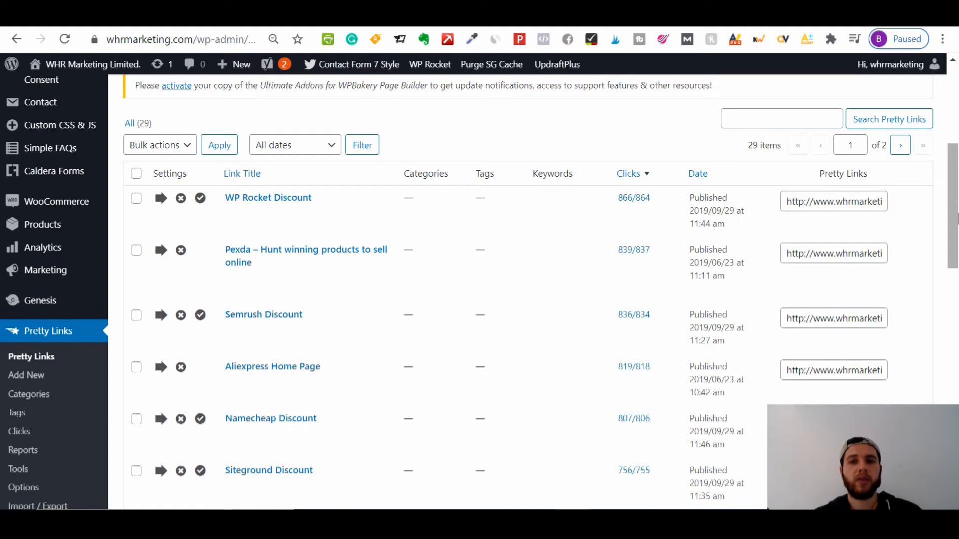
drag(957, 217, 956, 340)
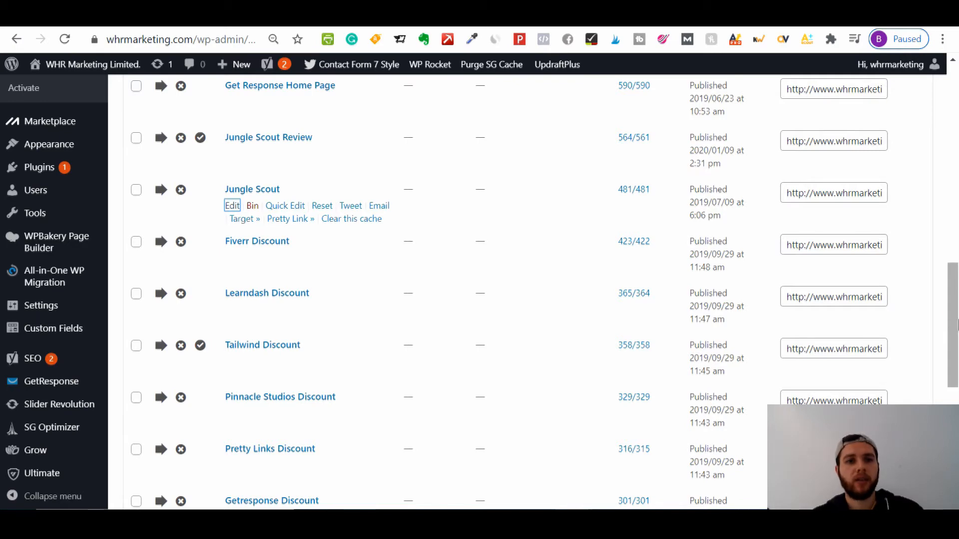
drag(957, 325, 957, 319)
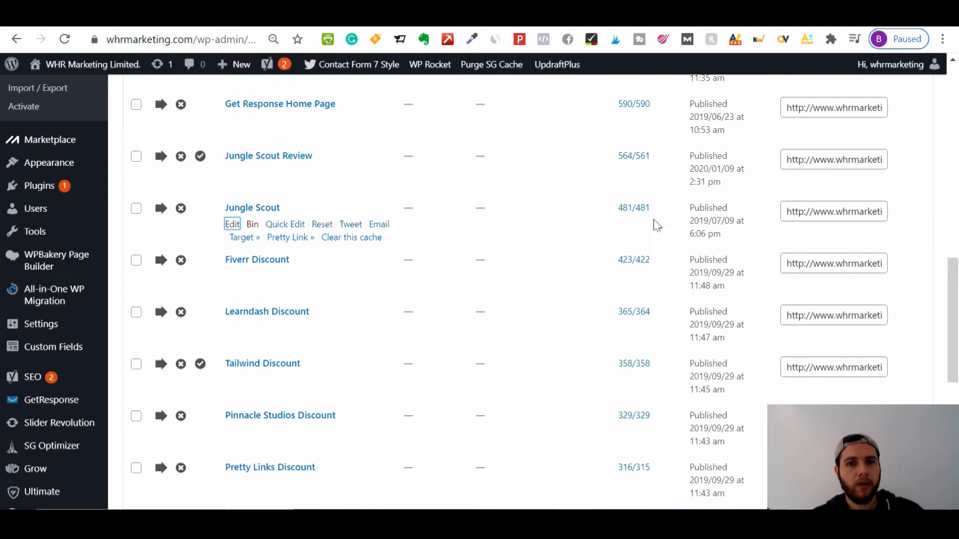
drag(948, 306, 956, 392)
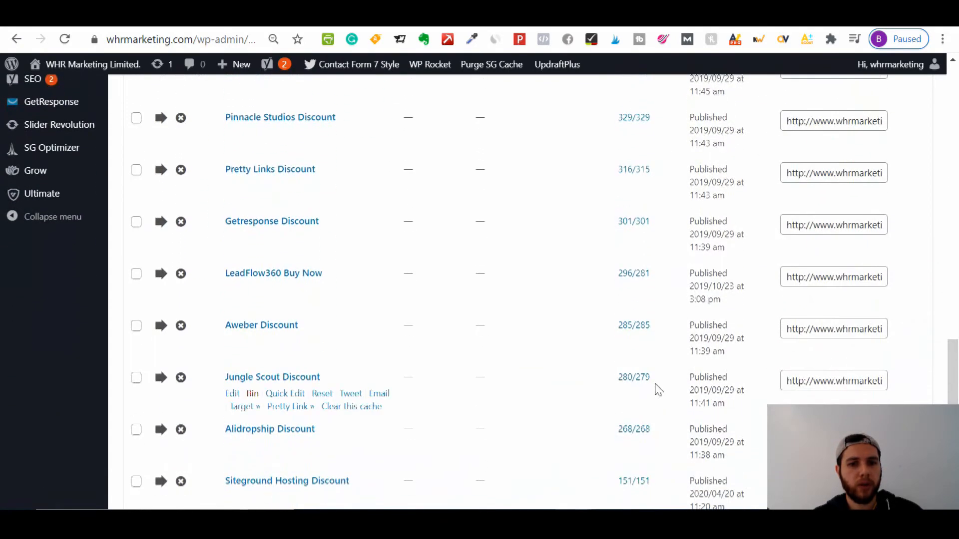
Step: Open the click report of the Jungle Scout link in a new tab and examine its chart of clicks
scroll(957, 389, up, 4)
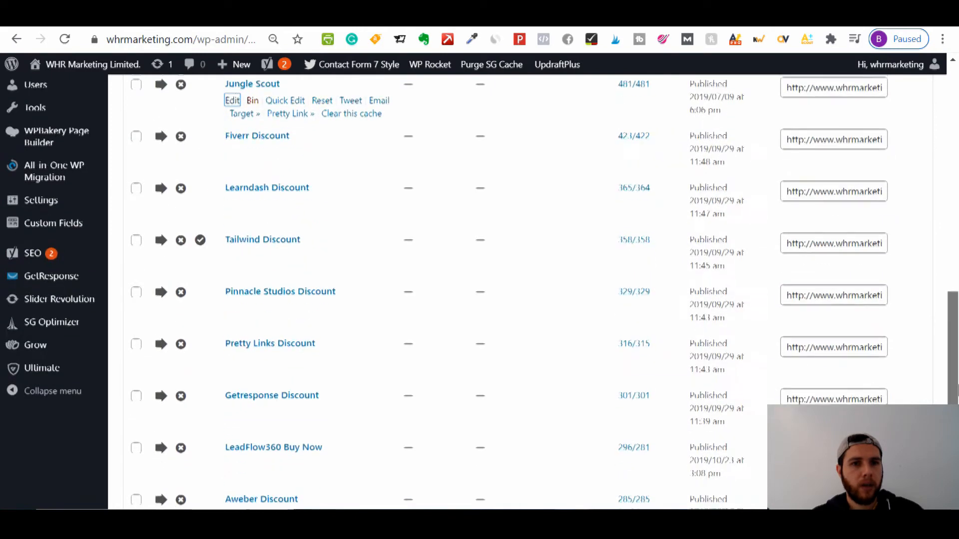
scroll(957, 389, up, 2)
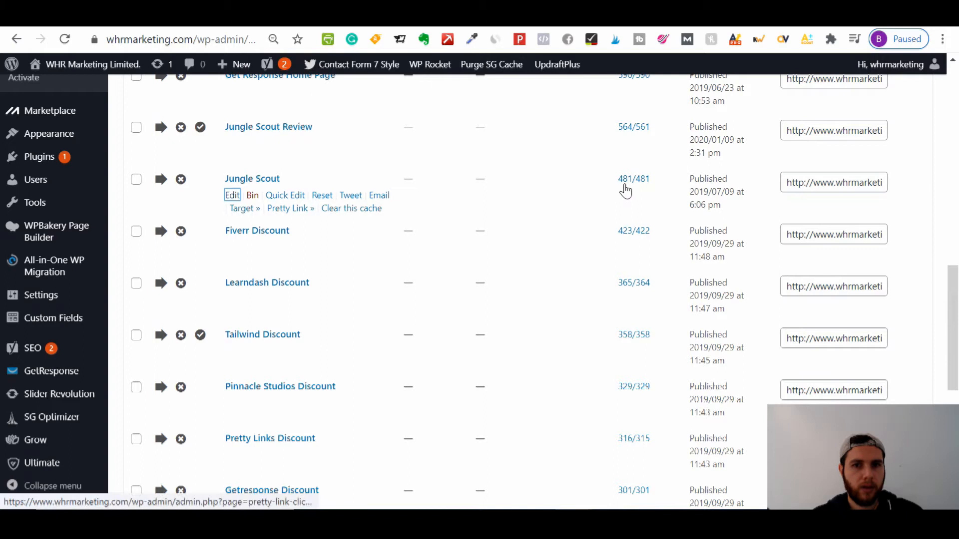
right_click(629, 182)
click(655, 205)
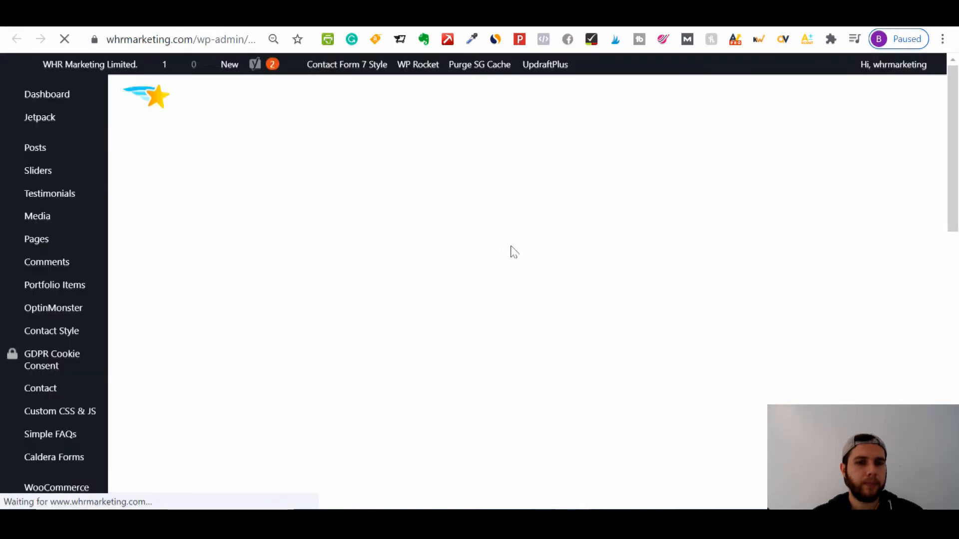
scroll(954, 243, down, 5)
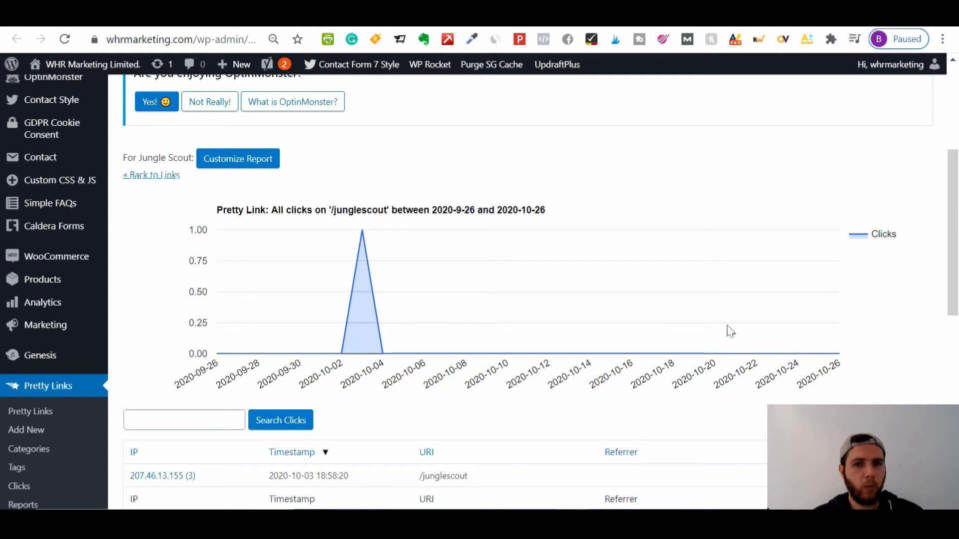
mouse_move(952, 277)
mouse_down()
mouse_move(957, 382)
mouse_move(955, 244)
mouse_move(955, 282)
mouse_up()
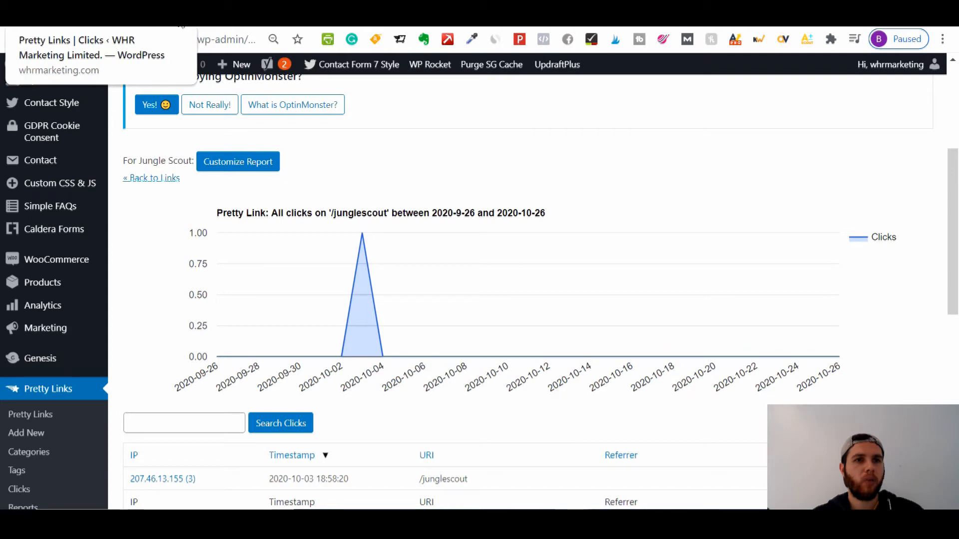
Step: Return to the links list, open the Jungle Scout Discount click report in a new tab and examine its clicks chart
click(175, 19)
drag(954, 281, 953, 391)
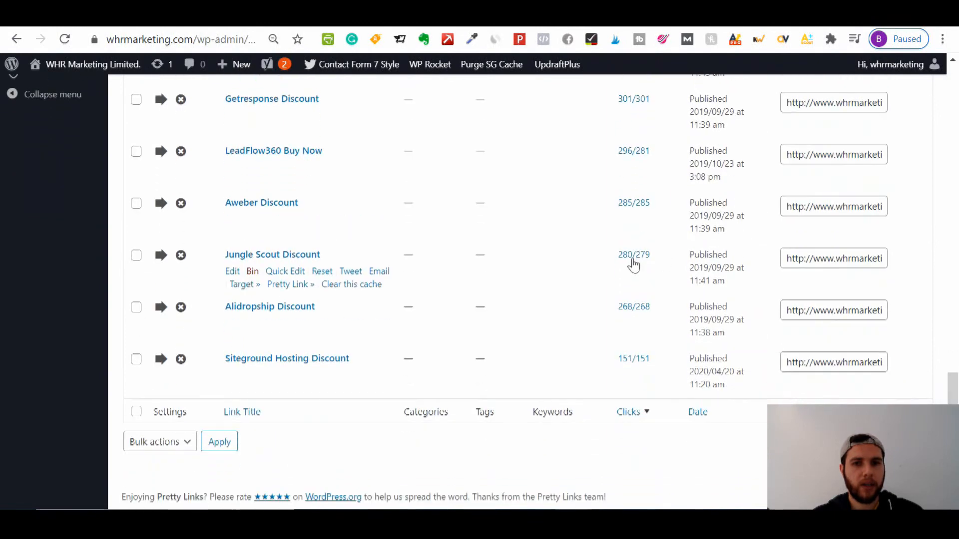
right_click(634, 263)
click(653, 272)
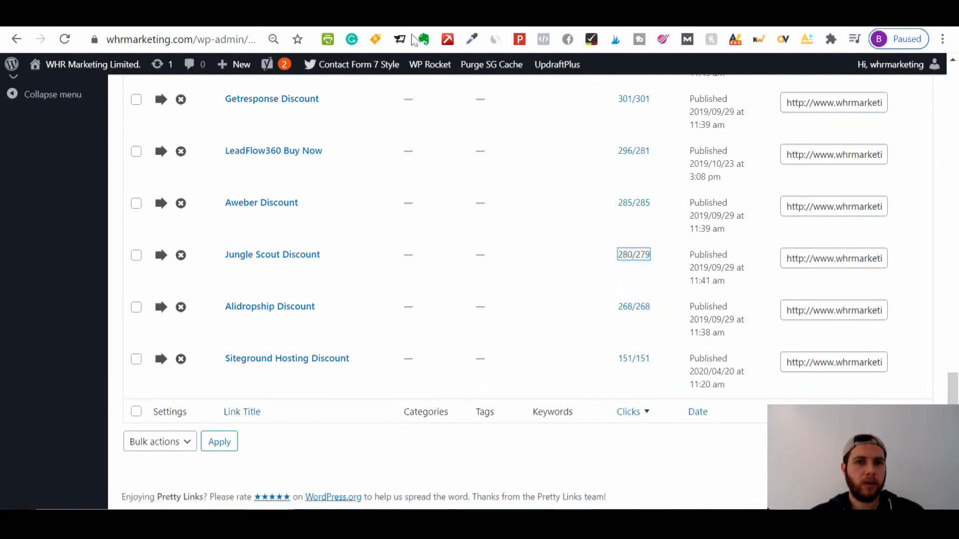
click(339, 19)
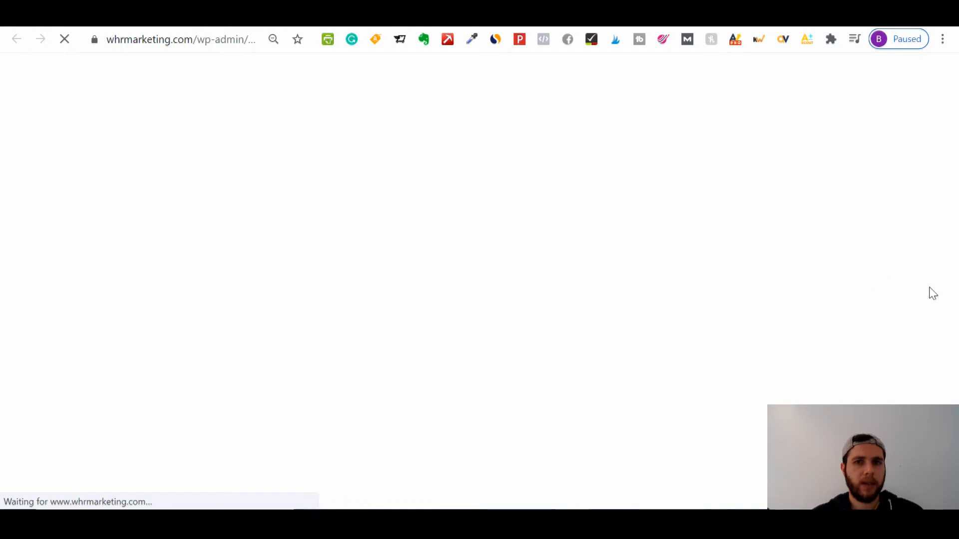
drag(954, 198, 957, 298)
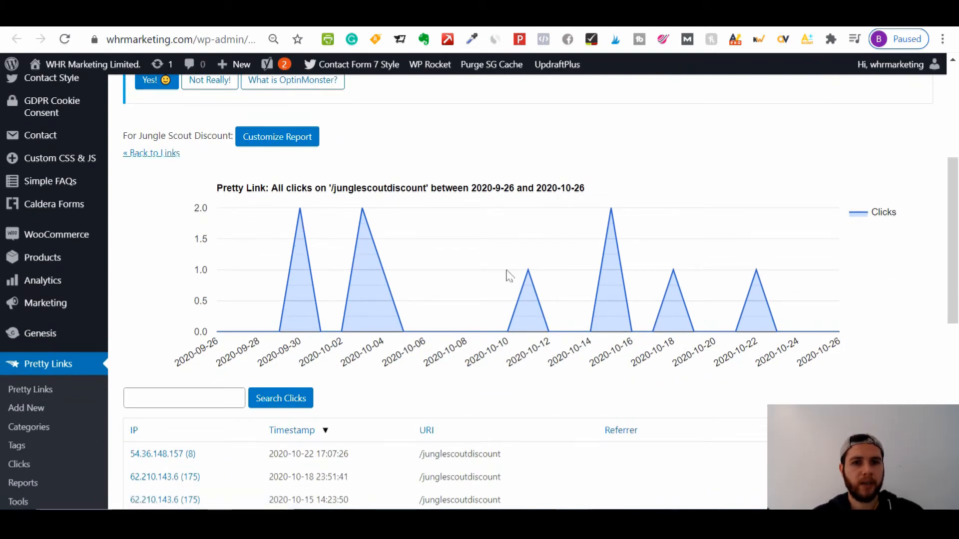
drag(957, 266, 957, 253)
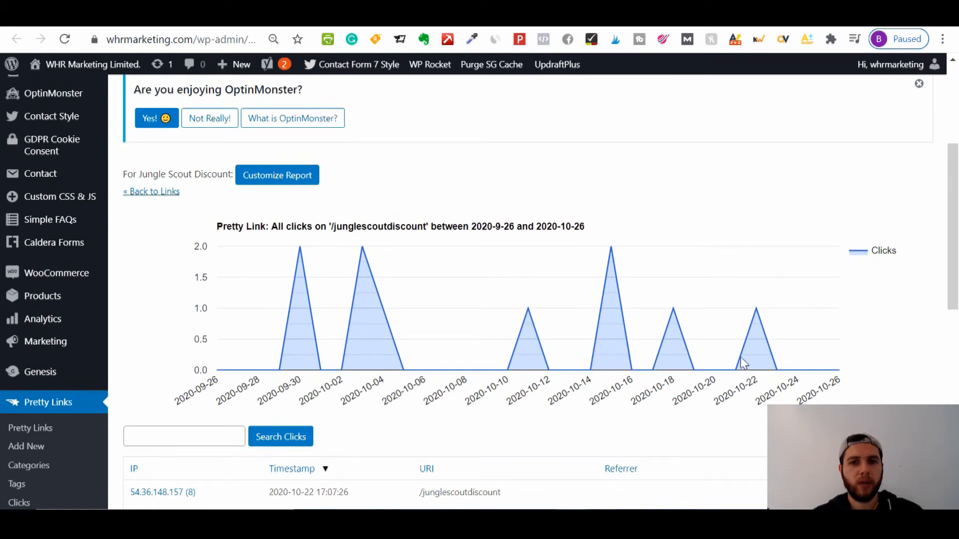
scroll(818, 165, up, 5)
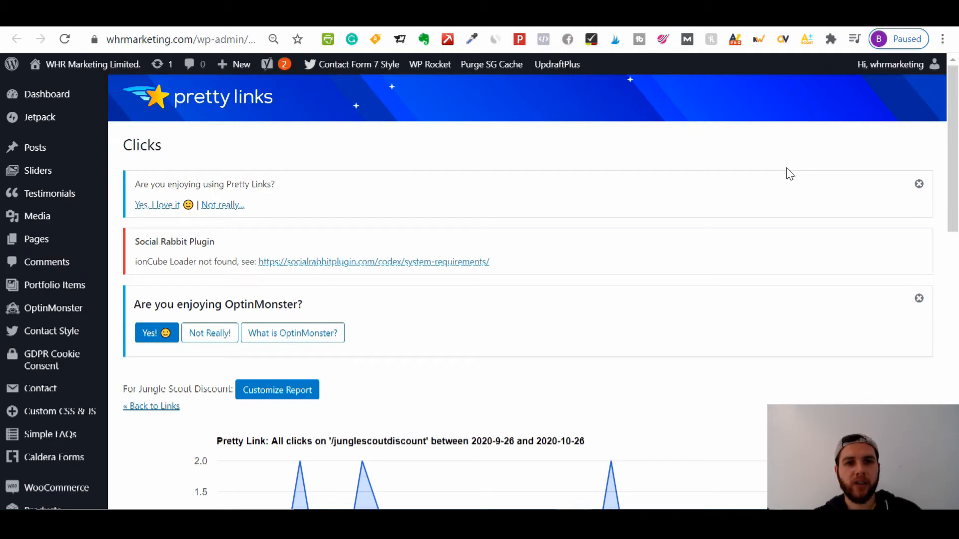
drag(954, 182, 956, 212)
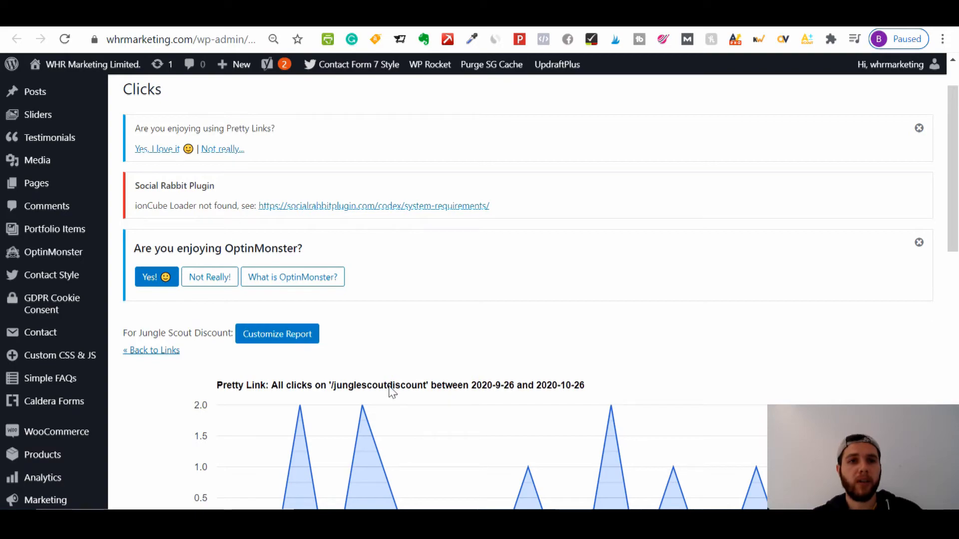
Step: Examine the clicks chart of the Jungle Scout Discount link, close its report and look through the links list again
drag(955, 221, 956, 272)
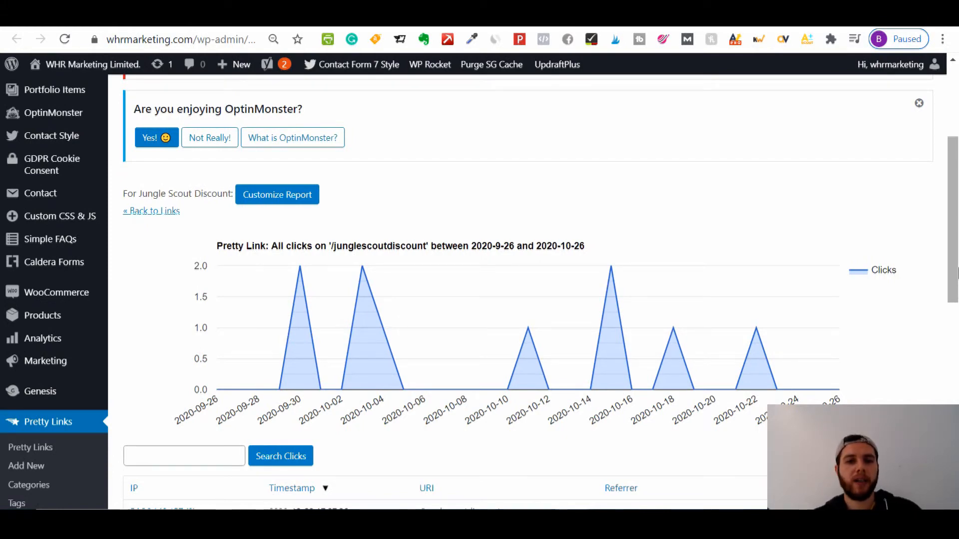
drag(954, 253, 956, 142)
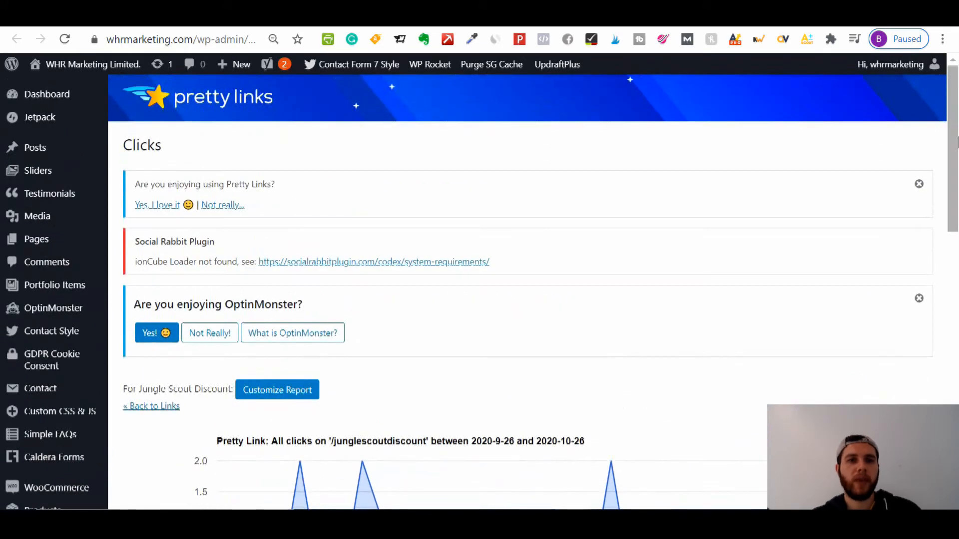
key(ctrl+w)
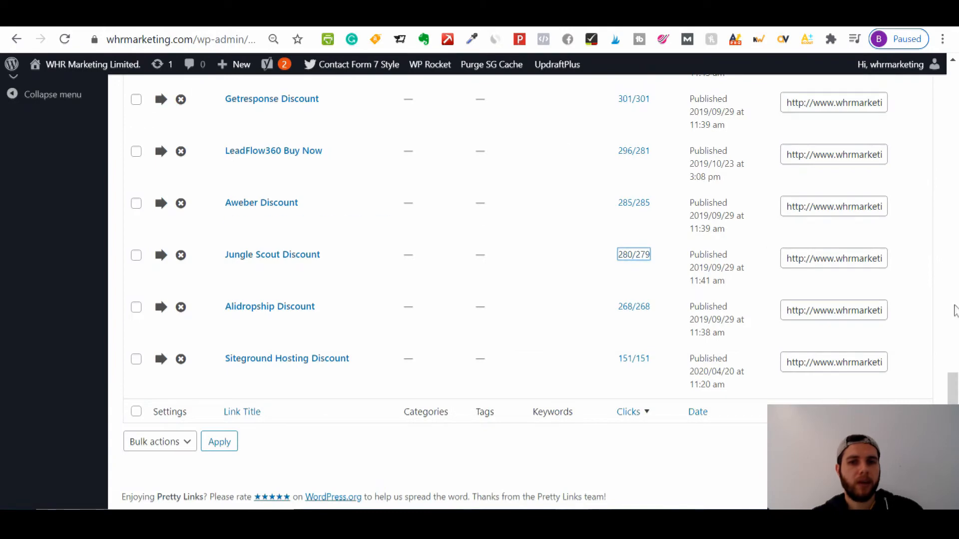
scroll(953, 397, up, 1)
drag(957, 356, 957, 278)
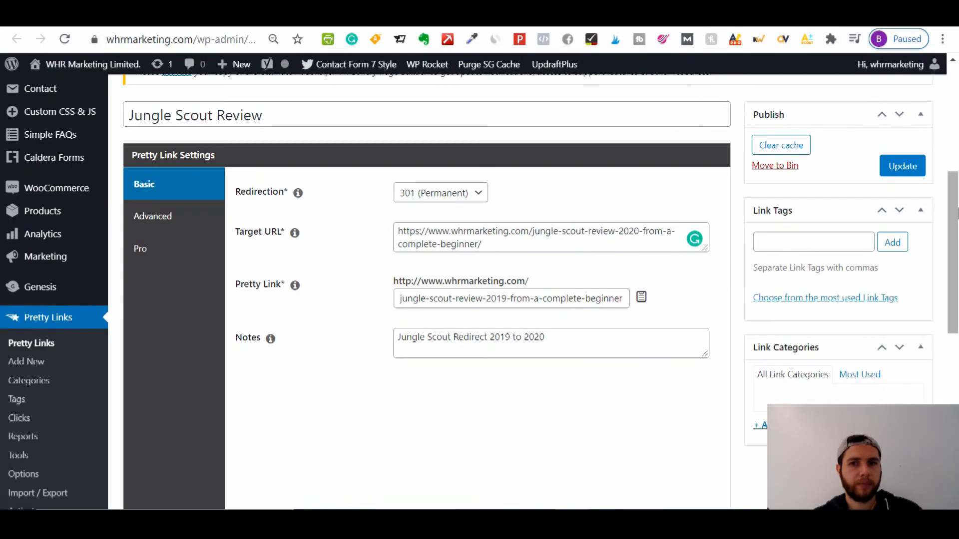
Step: Examine the Basic settings of the Jungle Scout Review link, including its redirection type, target URL, pretty link and notes
scroll(954, 172, up, 3)
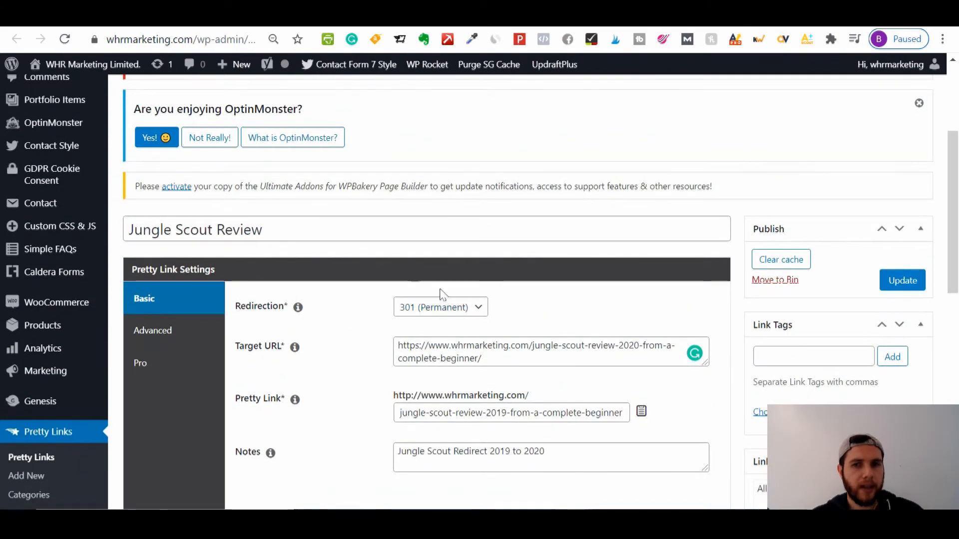
scroll(955, 204, up, 2)
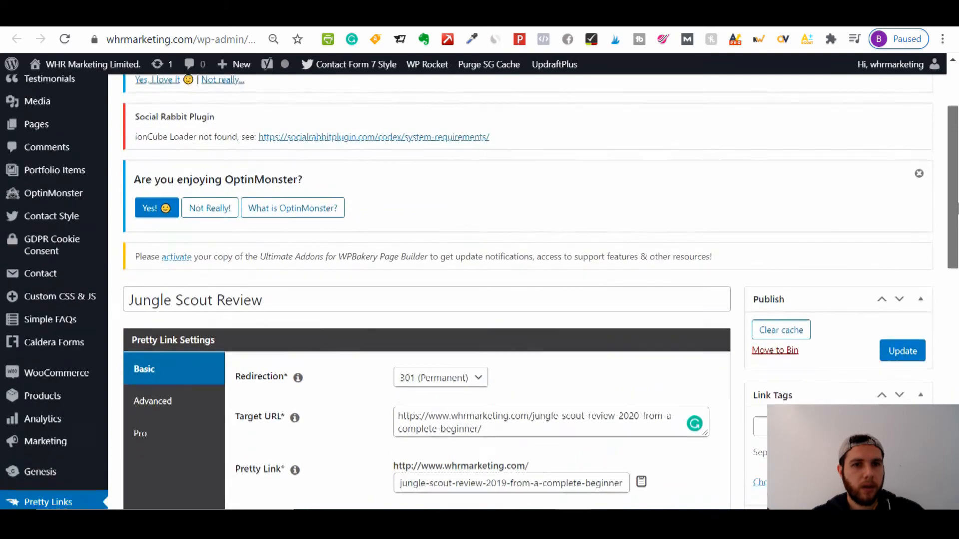
scroll(957, 205, down, 3)
scroll(957, 150, up, 6)
scroll(957, 132, down, 6)
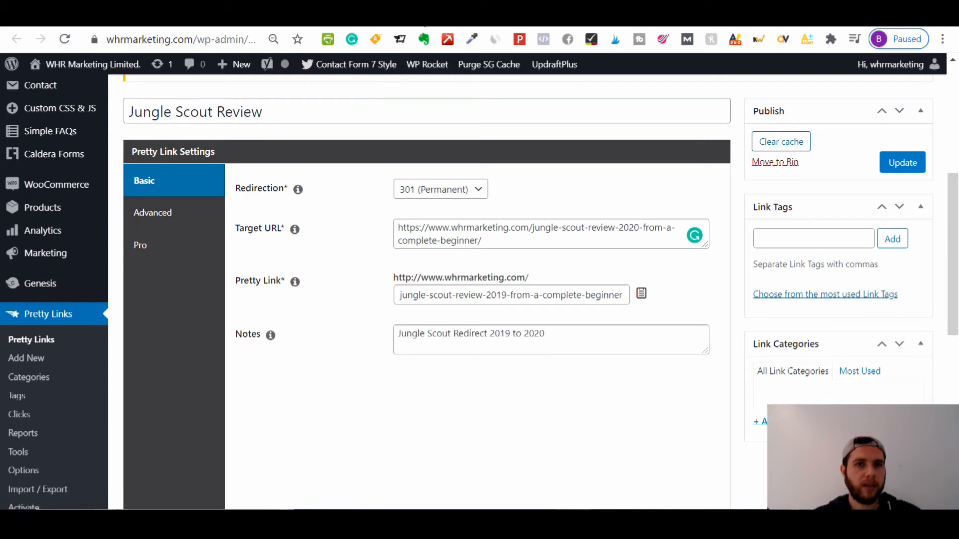
Step: Switch to the Jungle Scout link's edit page and examine its affiliate target URL
click(446, 22)
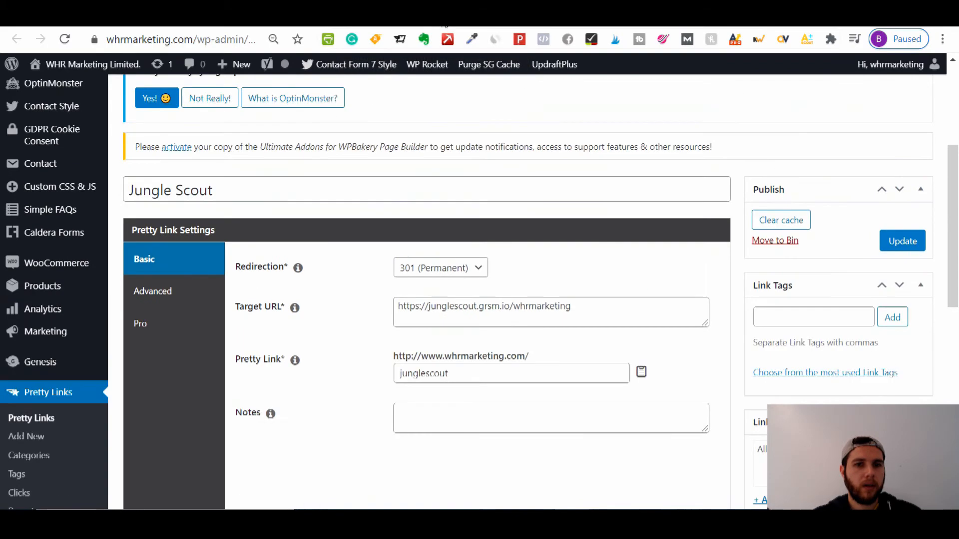
click(589, 311)
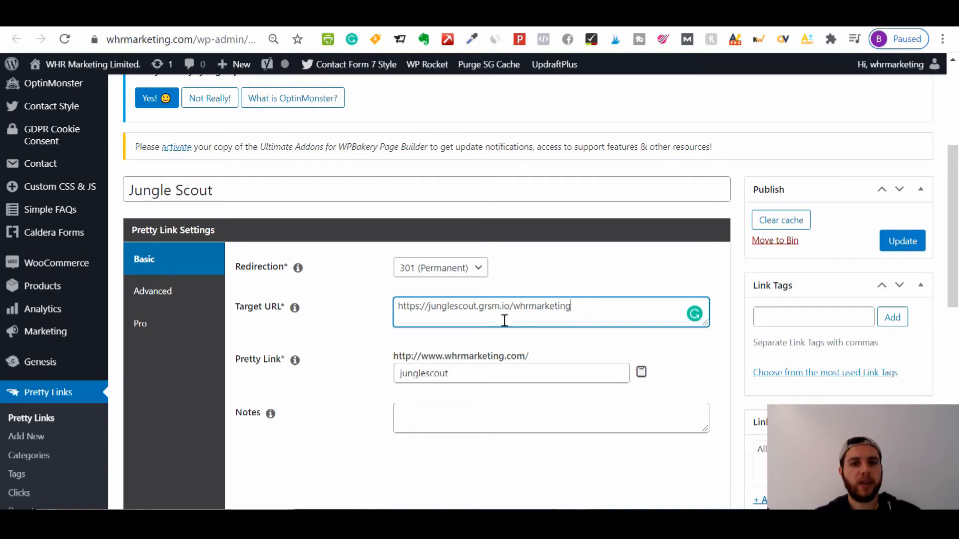
drag(597, 310, 378, 331)
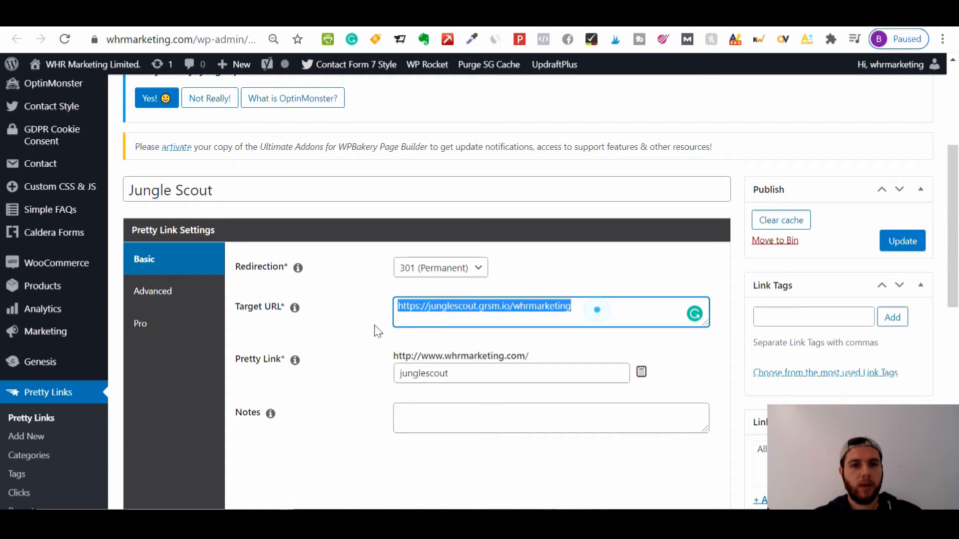
click(584, 313)
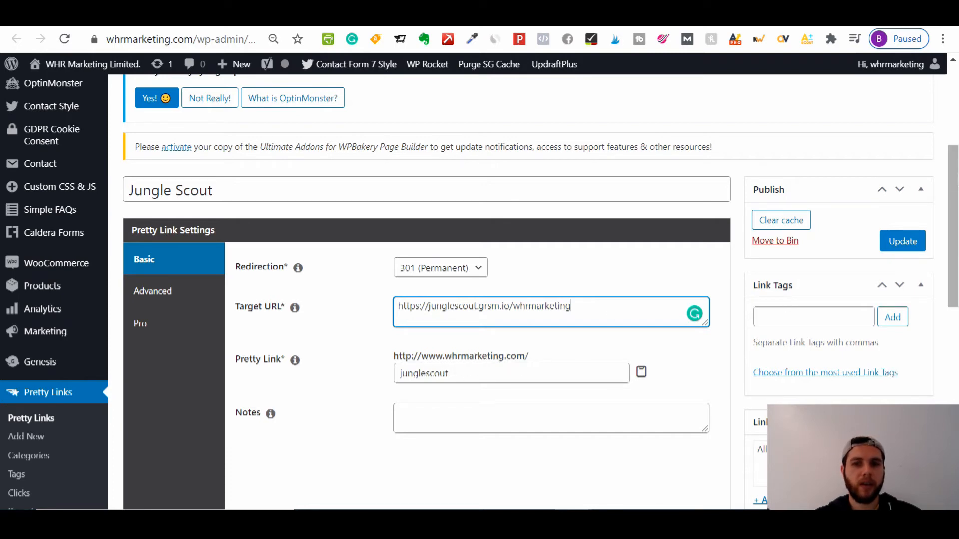
scroll(956, 179, down, 1)
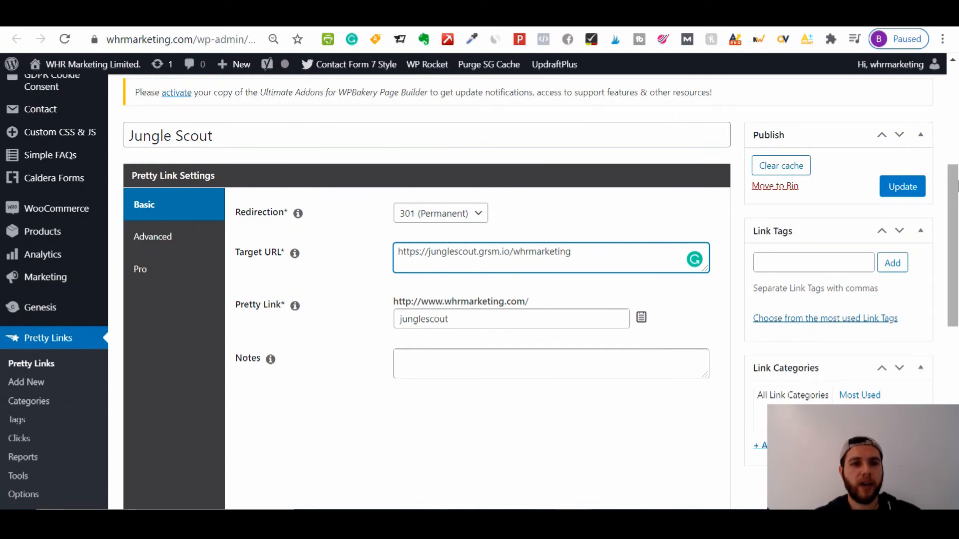
Step: Enable the Sponsored option in the Advanced settings of the Jungle Scout link
click(190, 237)
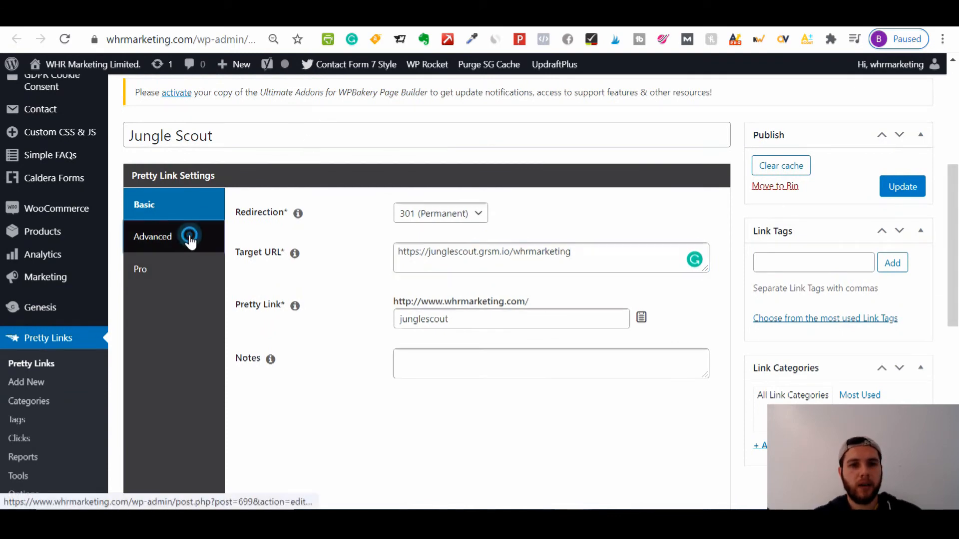
click(398, 253)
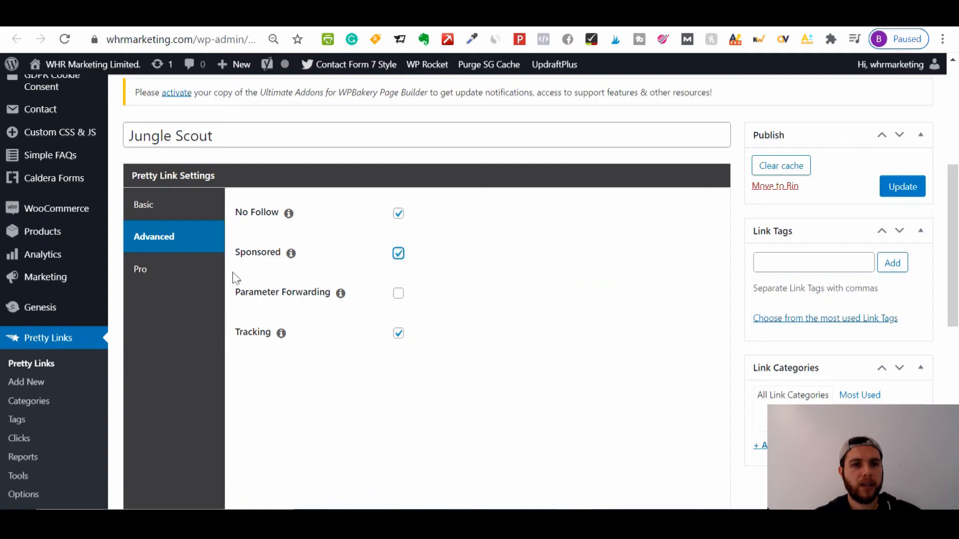
click(157, 268)
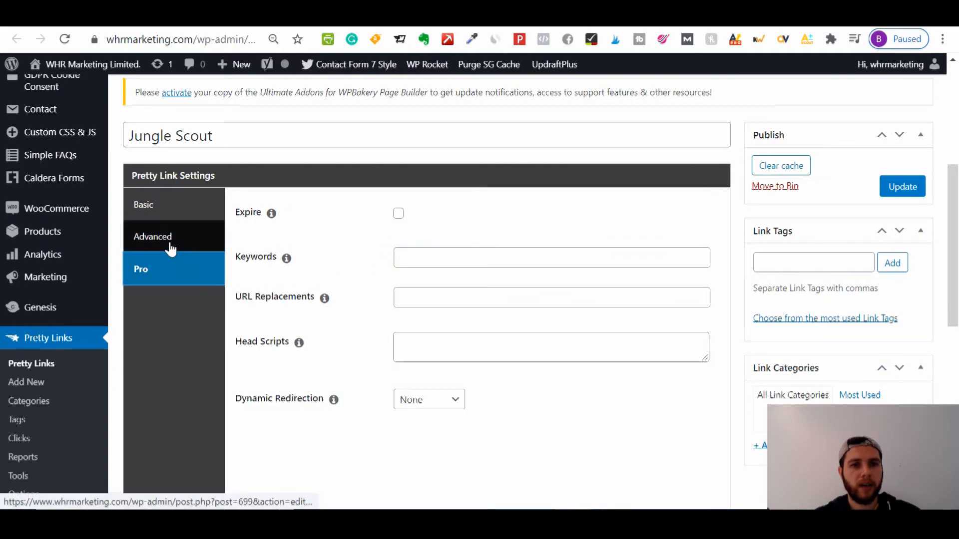
click(169, 244)
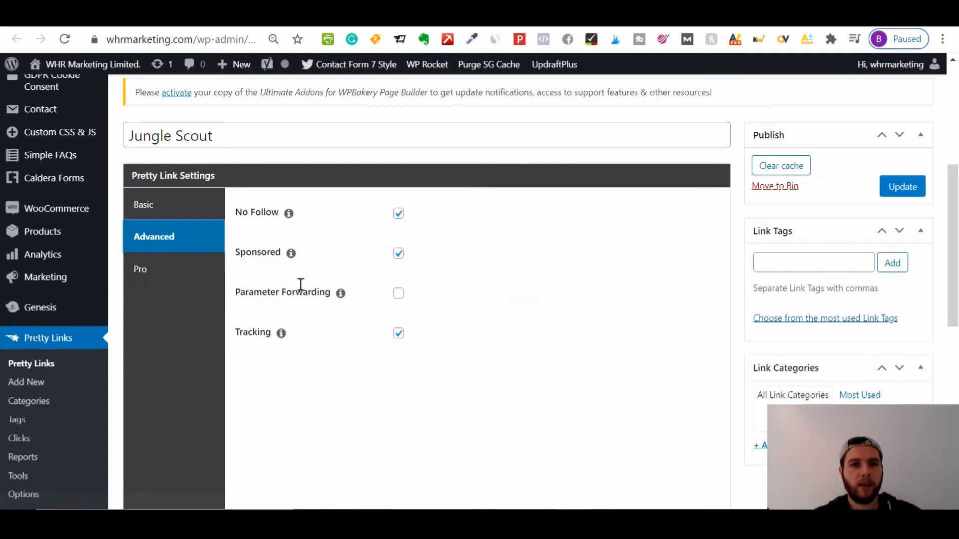
Step: Review the Keywords setting among the Jungle Scout link's Pro options, return to its Advanced settings and update the link
click(152, 269)
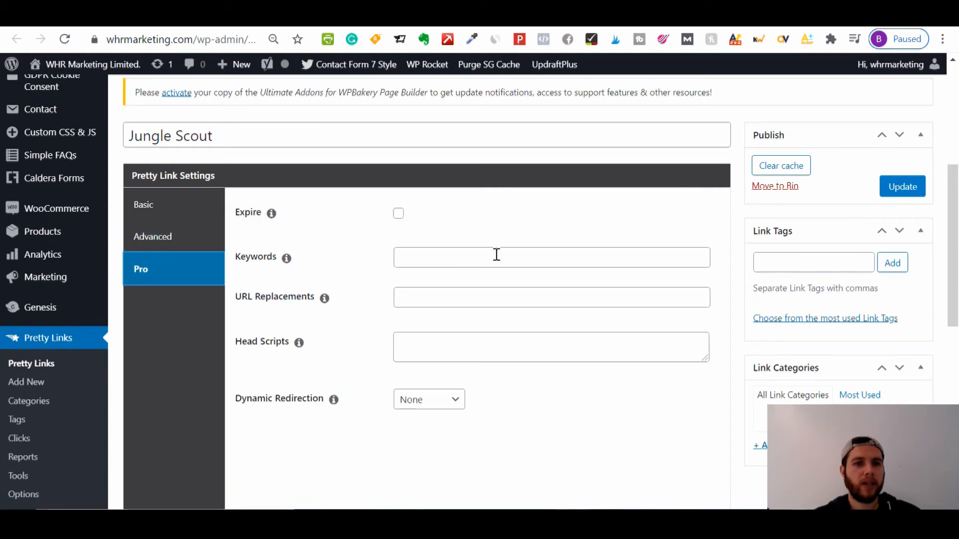
click(497, 255)
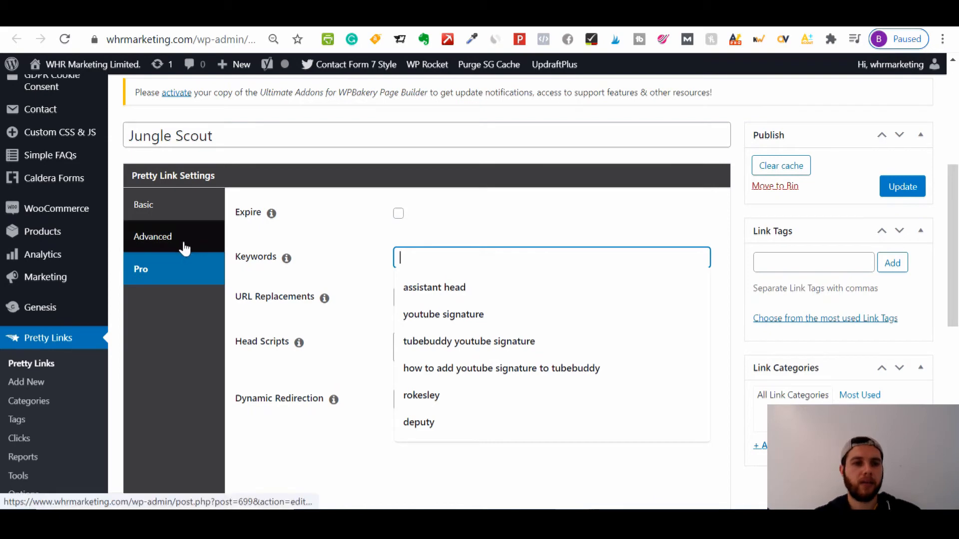
right_click(184, 244)
click(167, 240)
click(167, 239)
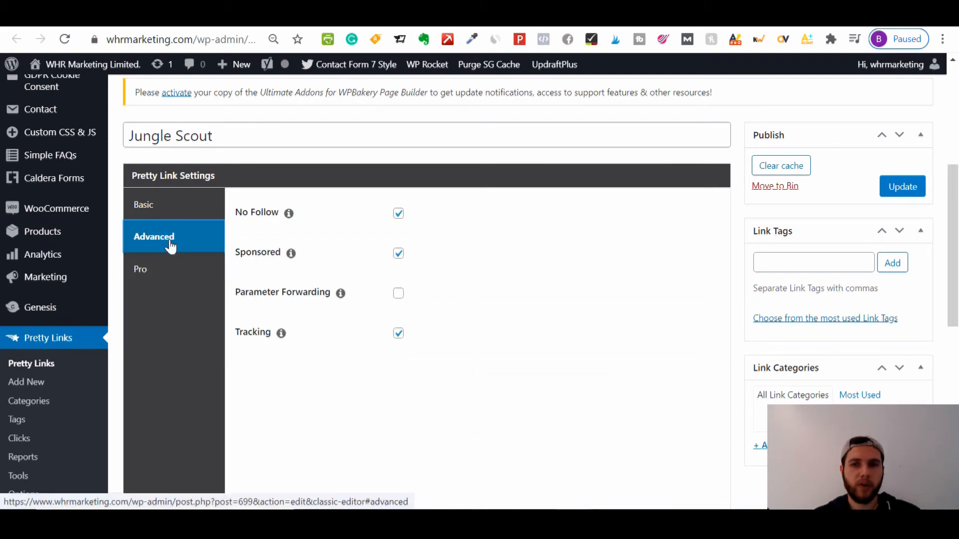
click(904, 186)
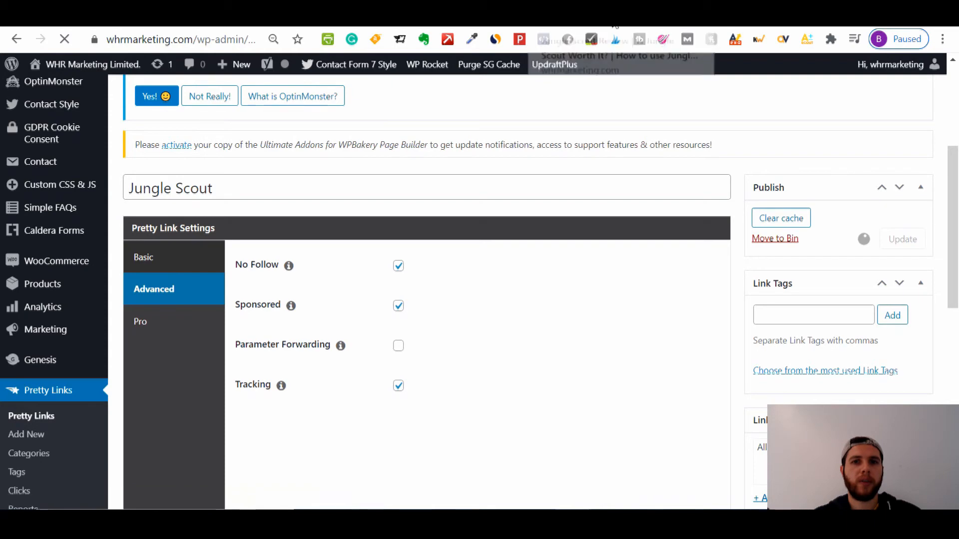
Step: Copy the Jungle Scout Discount pretty link from the links list and open it in a new browser tab
click(558, 17)
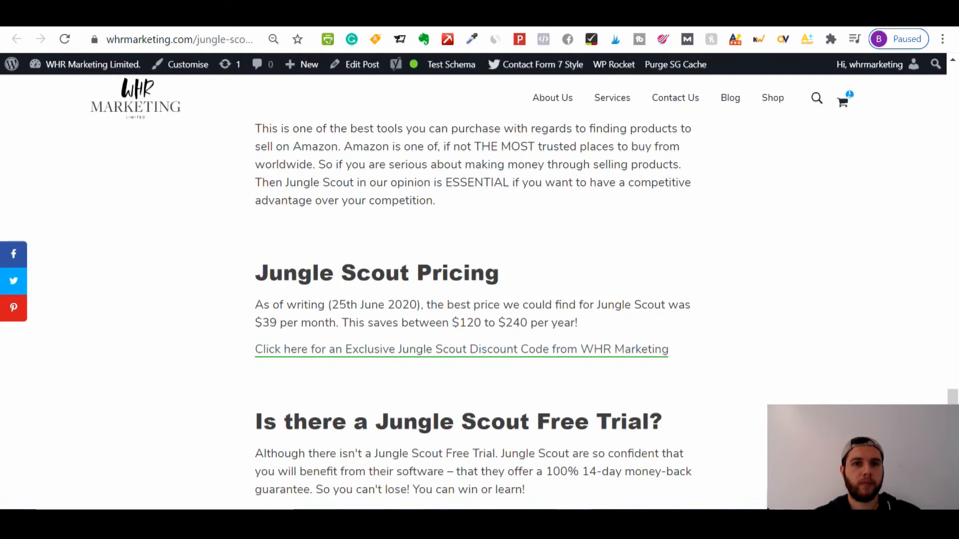
click(739, 16)
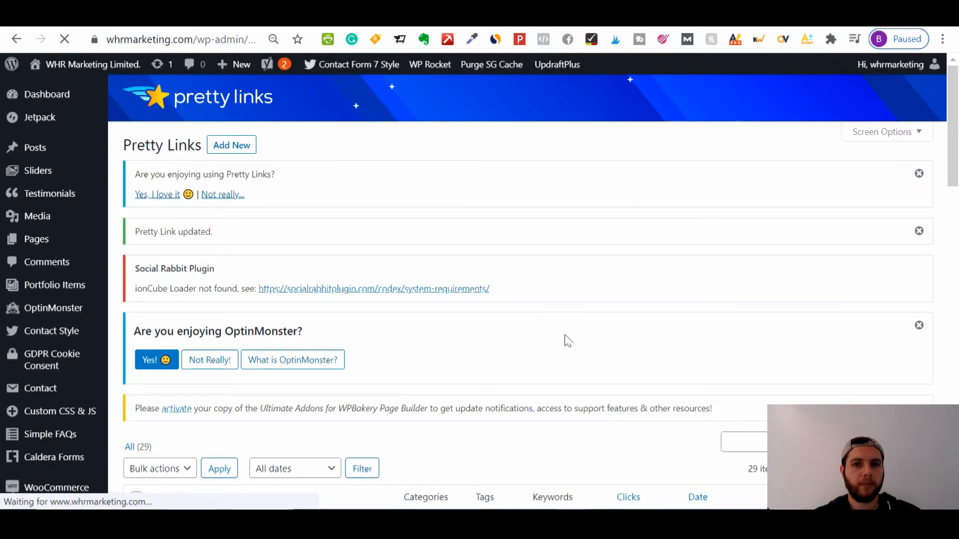
drag(955, 135, 956, 420)
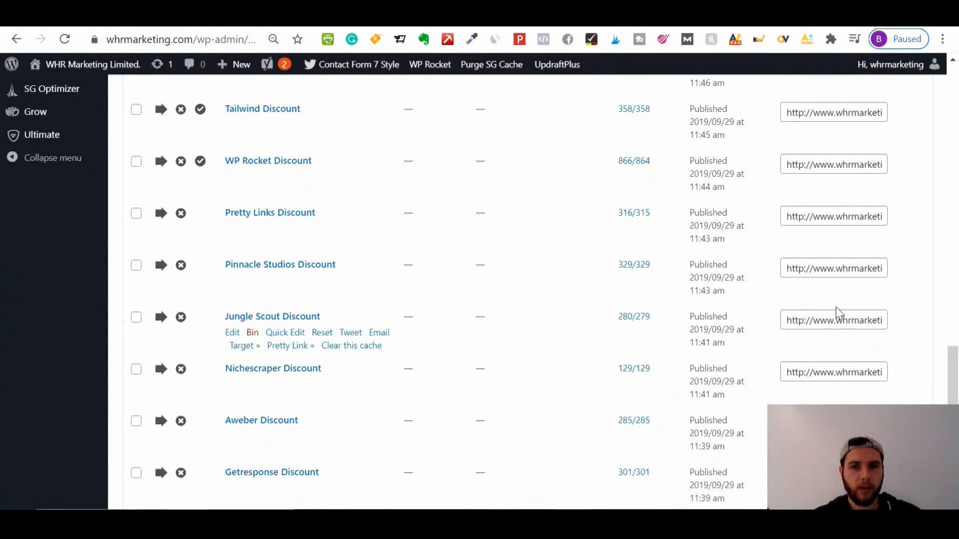
click(825, 319)
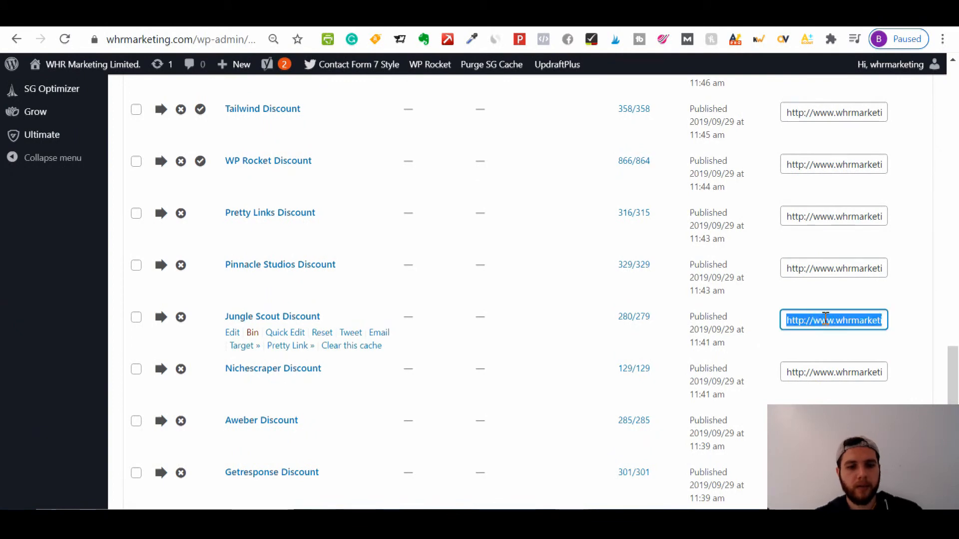
key(ctrl+t)
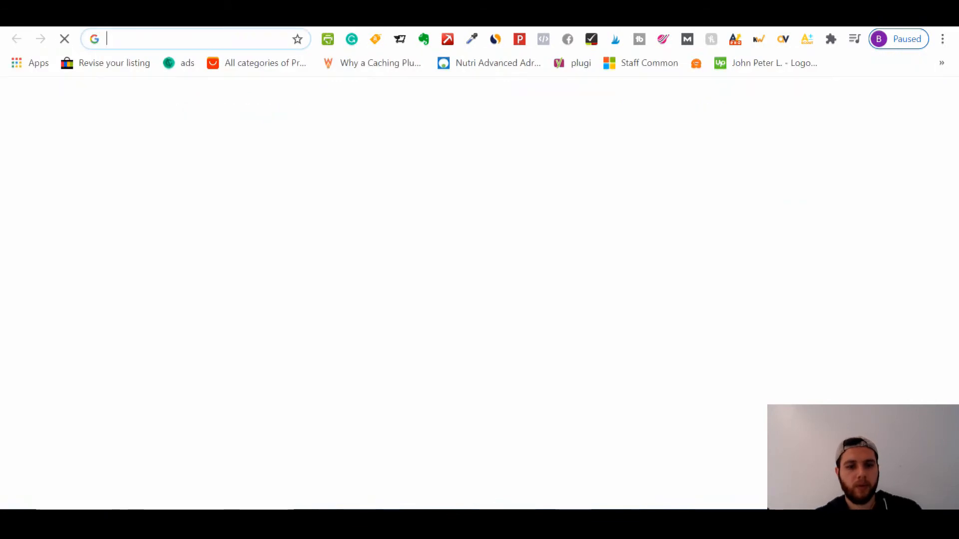
text(http://www.whrmarketing.com/junglescoutdiscount)
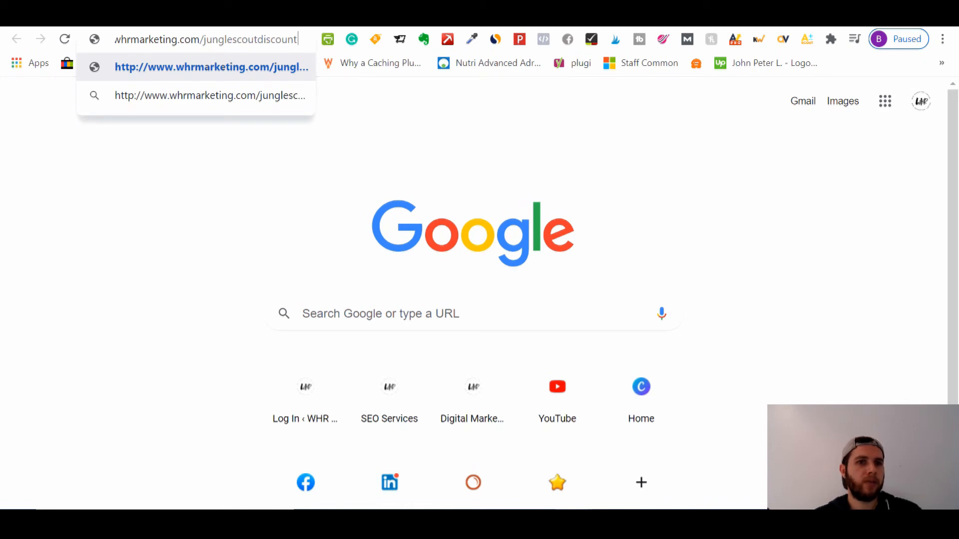
key(Return)
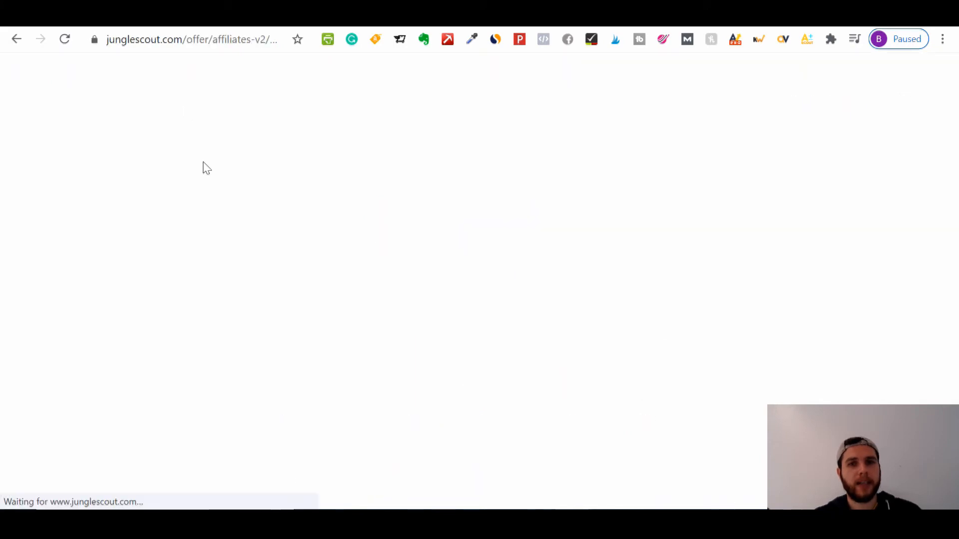
Step: Examine the affiliate parameters at the end of the redirected Jungle Scout offer page's address
click(231, 43)
key(End)
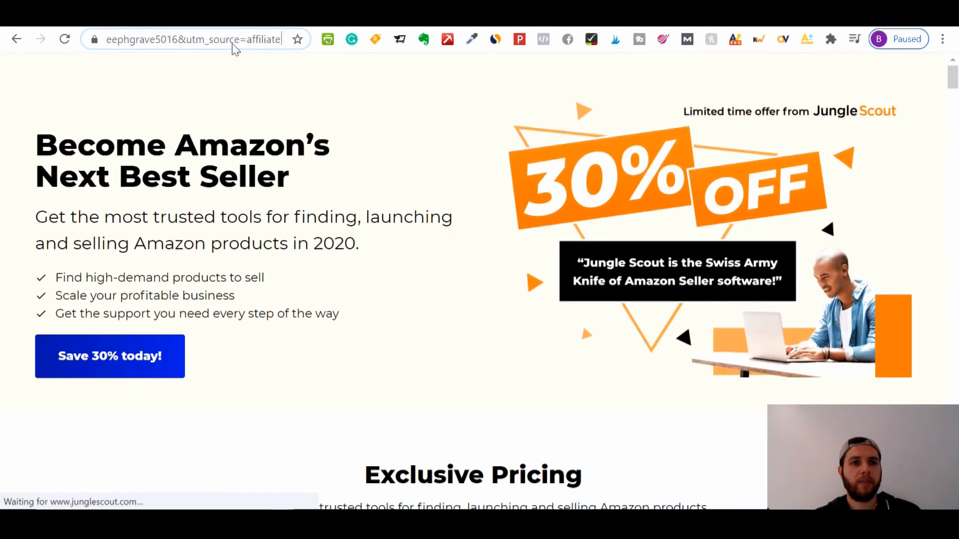
drag(235, 39, 282, 39)
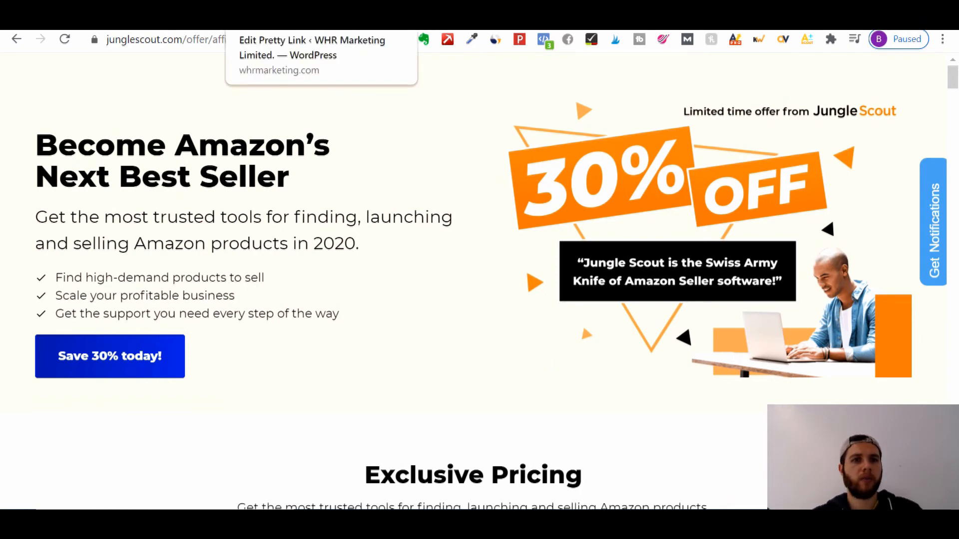
Step: Enable Expire in the Pro settings of the Jungle Scout Review link, choosing Date under Expire After
click(270, 19)
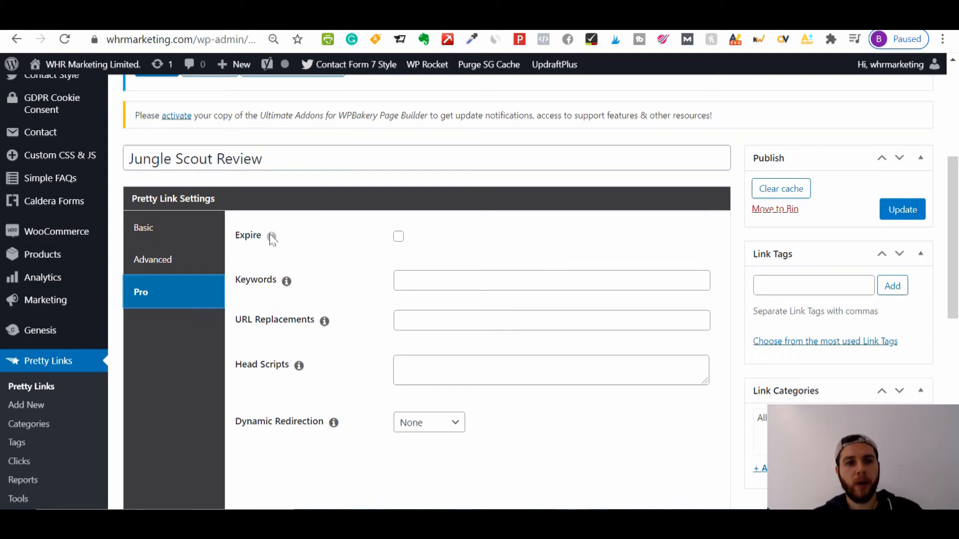
click(400, 237)
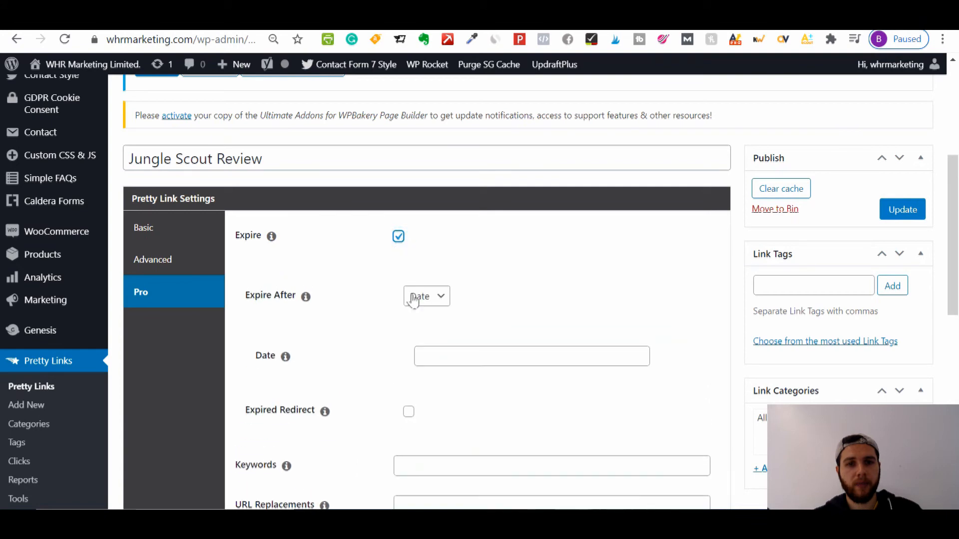
click(440, 297)
click(438, 297)
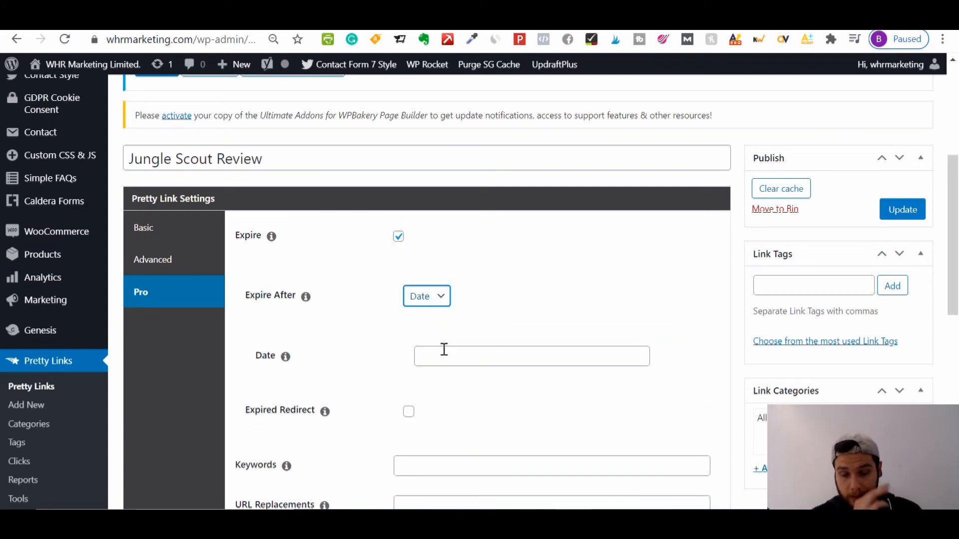
click(422, 297)
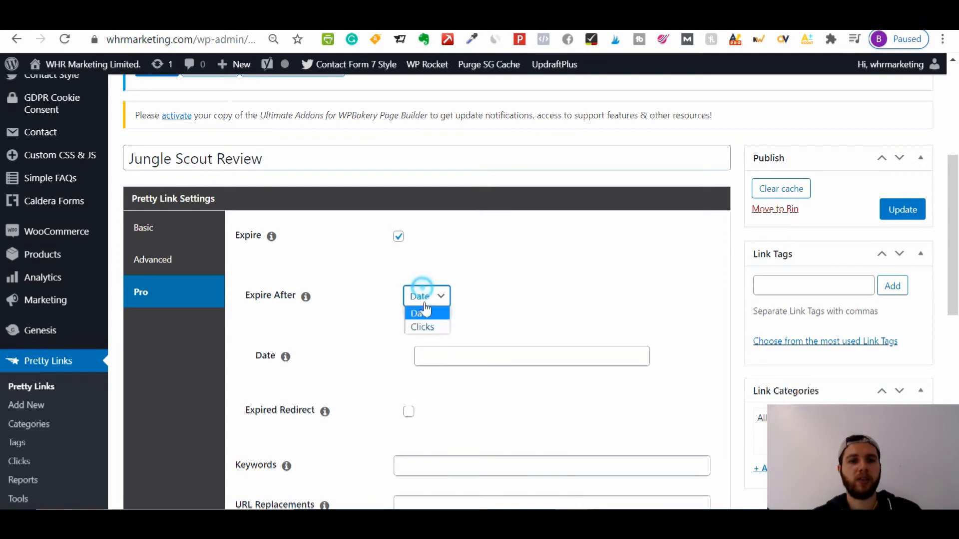
click(423, 295)
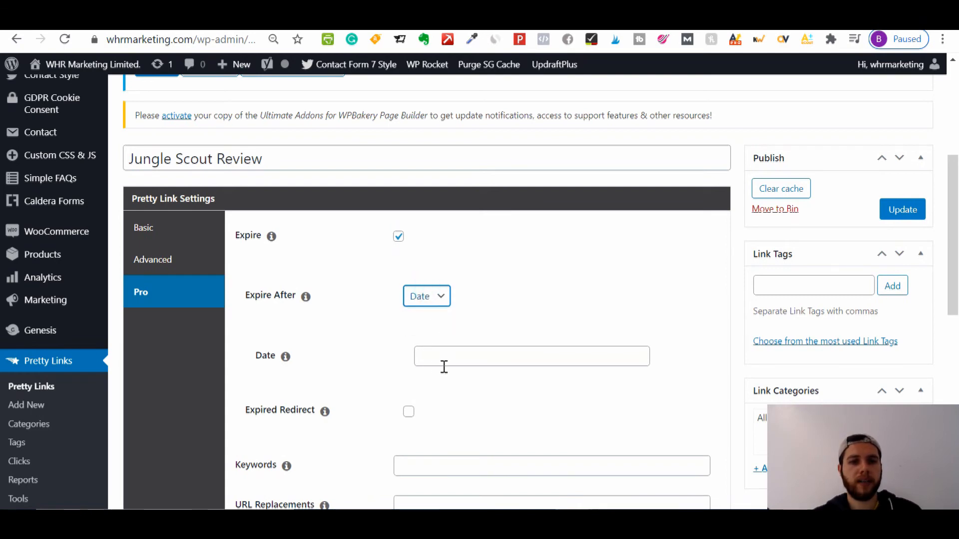
drag(955, 217, 958, 244)
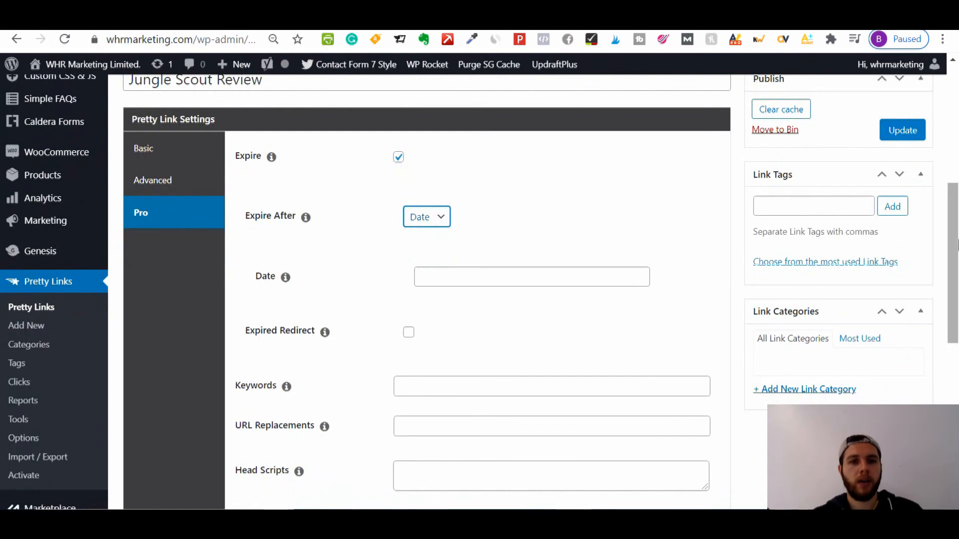
Step: Disable Expire in the link's Pro settings and set the Keywords to "football, football boots, shinpads"
mouse_move(957, 245)
mouse_down()
mouse_move(958, 271)
mouse_move(957, 262)
mouse_up()
click(398, 110)
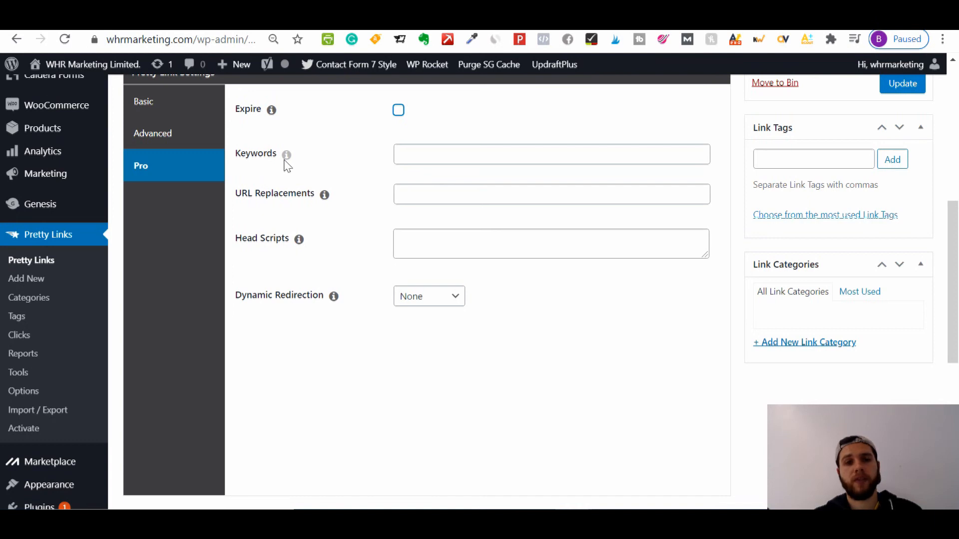
click(416, 151)
text(football, football boots, shinpads)
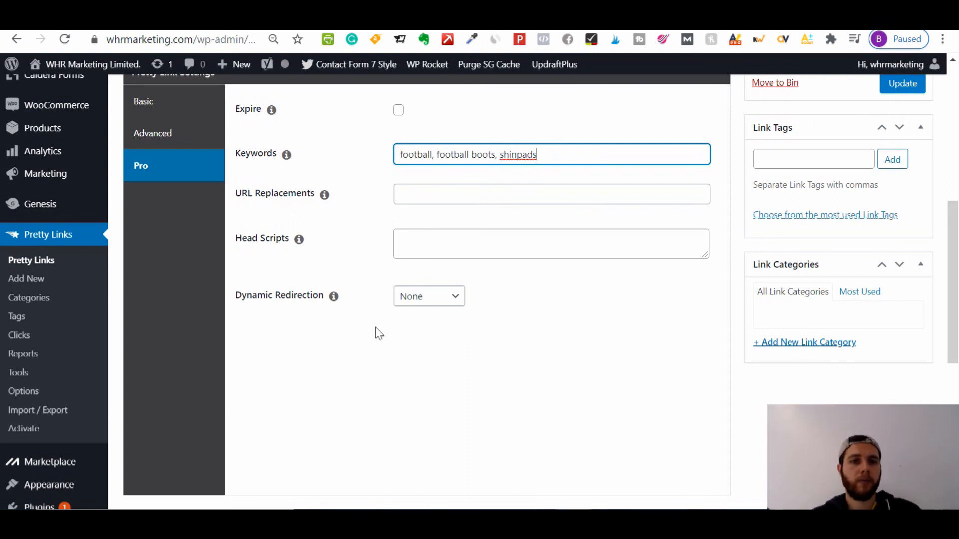
Step: Review the Dynamic Redirection choices without changing the setting, and switch to the Pretty Links pricing page to compare its plans
click(439, 298)
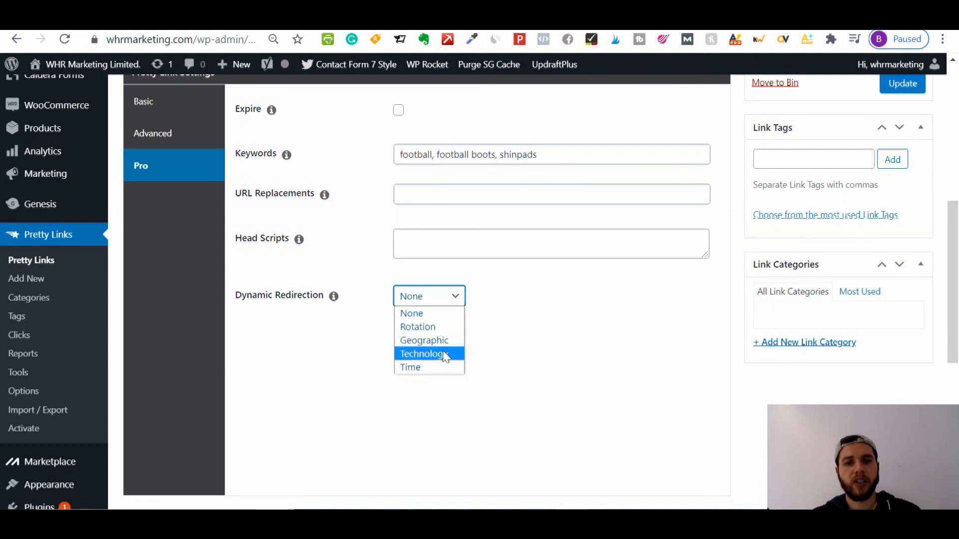
click(567, 315)
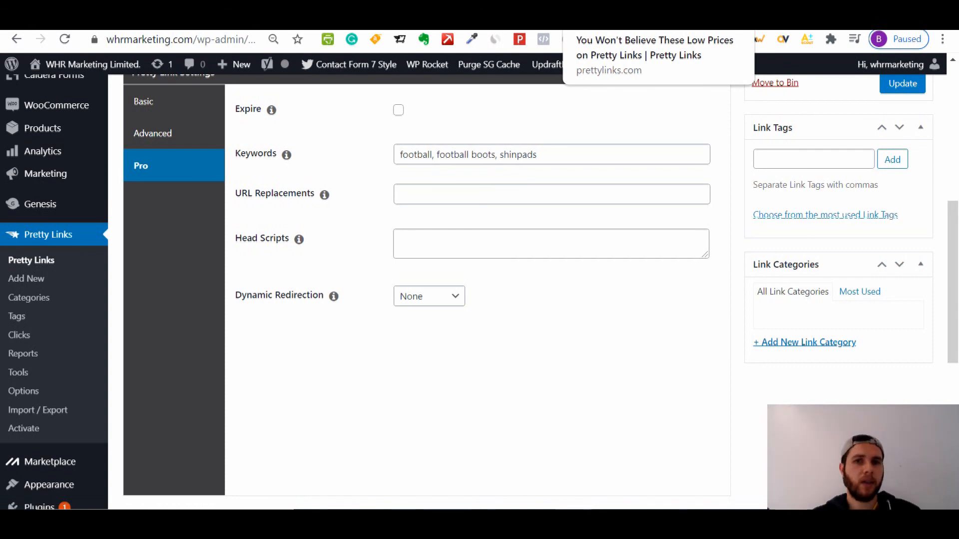
click(604, 22)
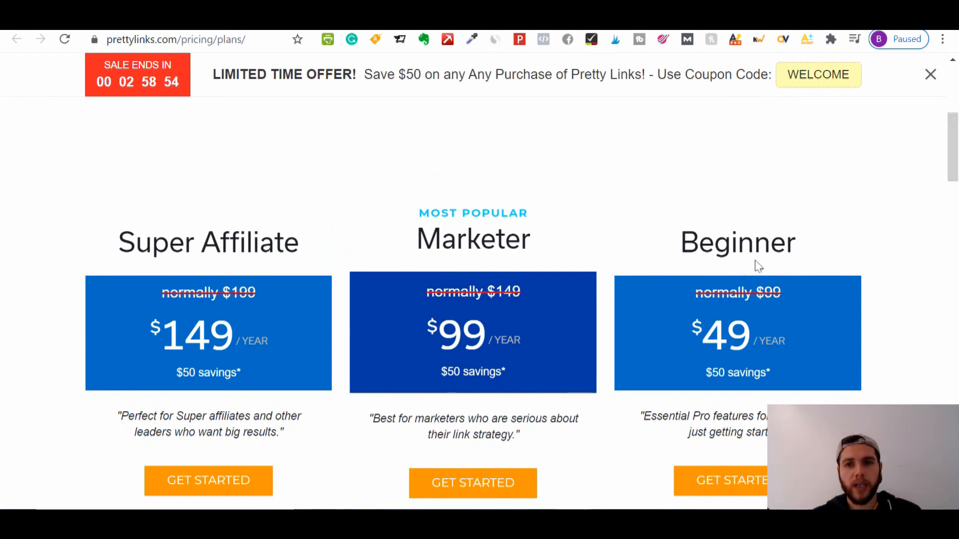
drag(956, 153, 957, 170)
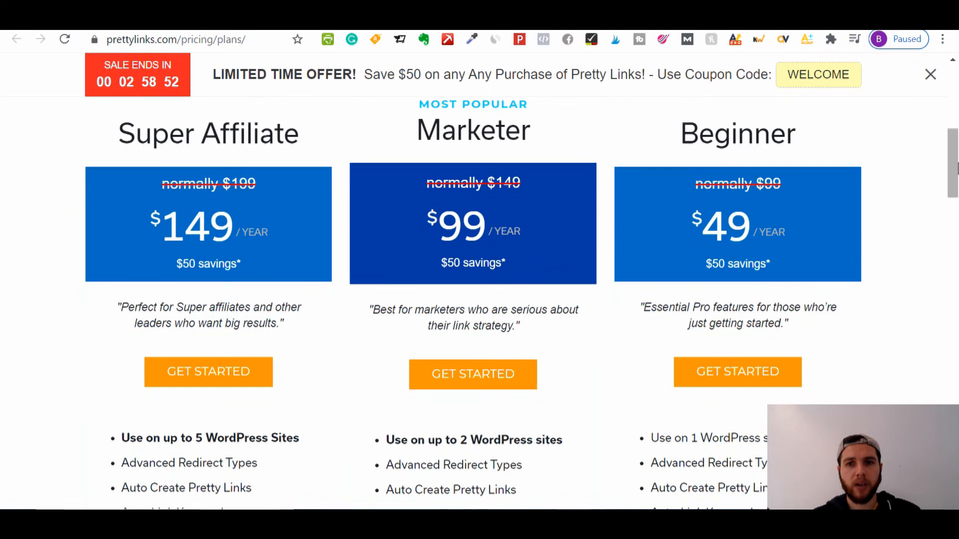